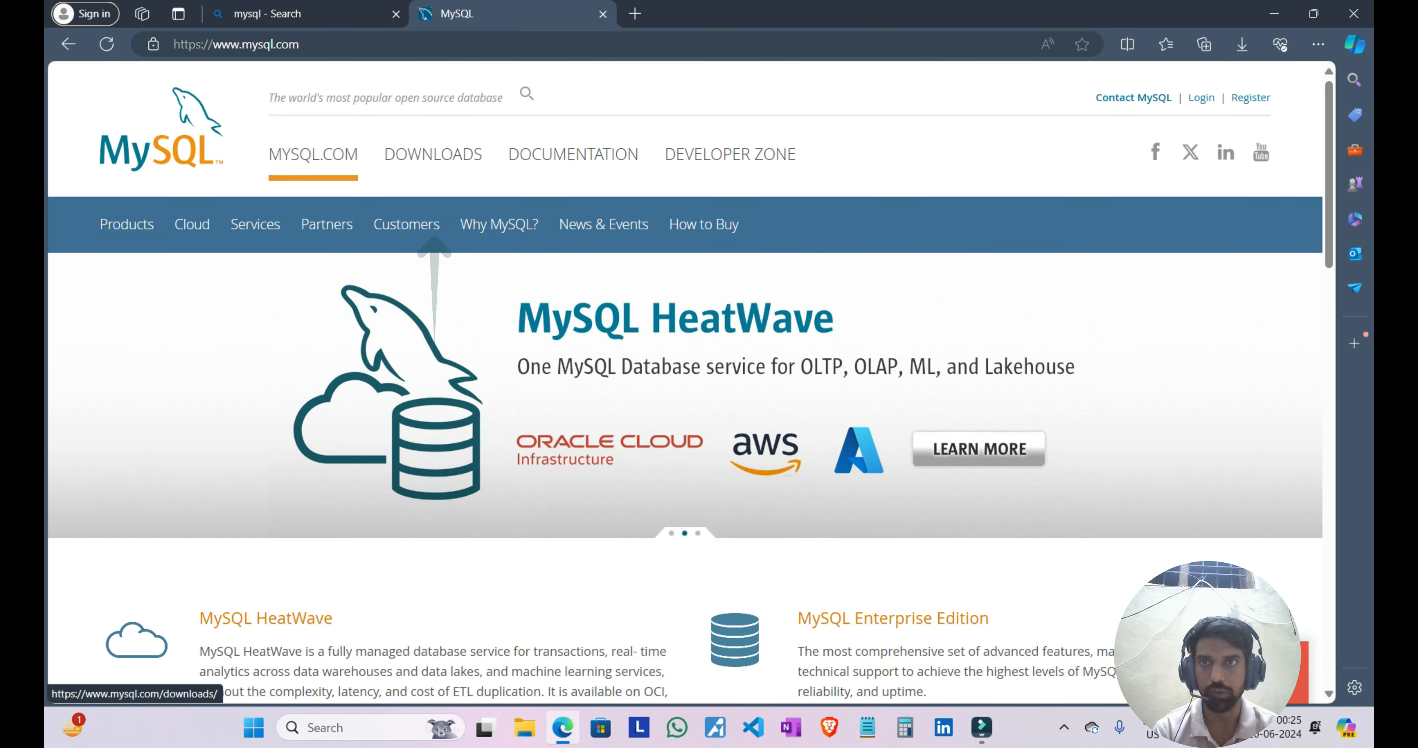
# Step: Open the MySQL Installer for Windows page through the MySQL Community (GPL) Downloads on the MySQL site
pyautogui.click(434, 209)
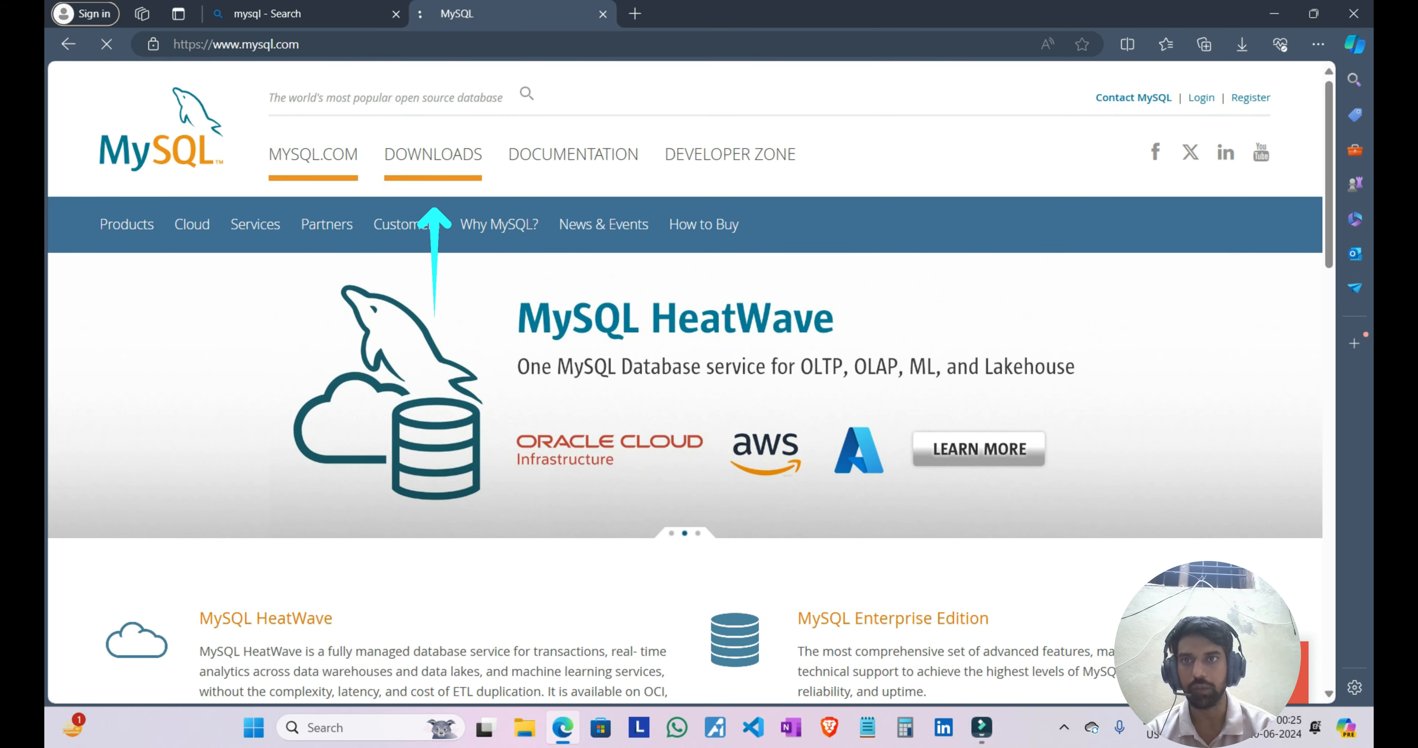
pyautogui.scroll(-10, 434, 215)
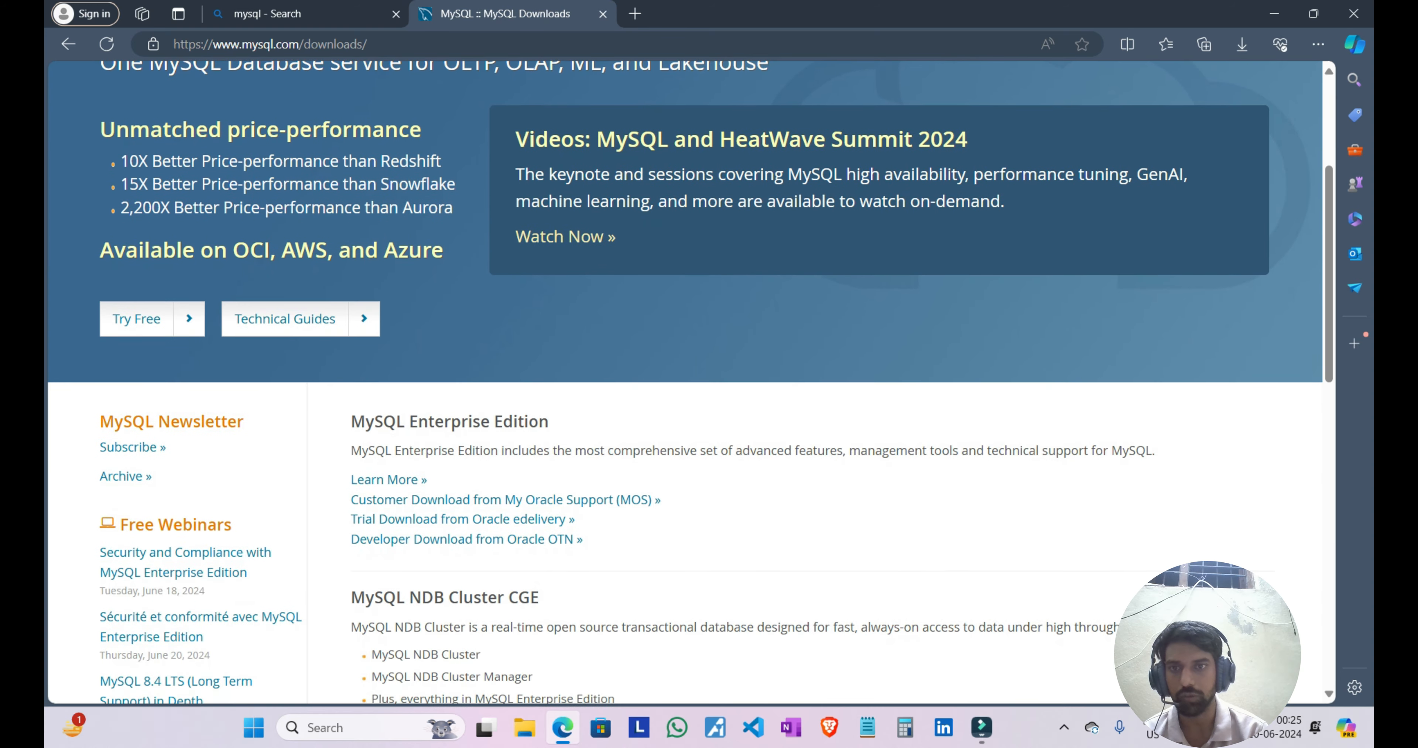
pyautogui.scroll(-2, 441, 416)
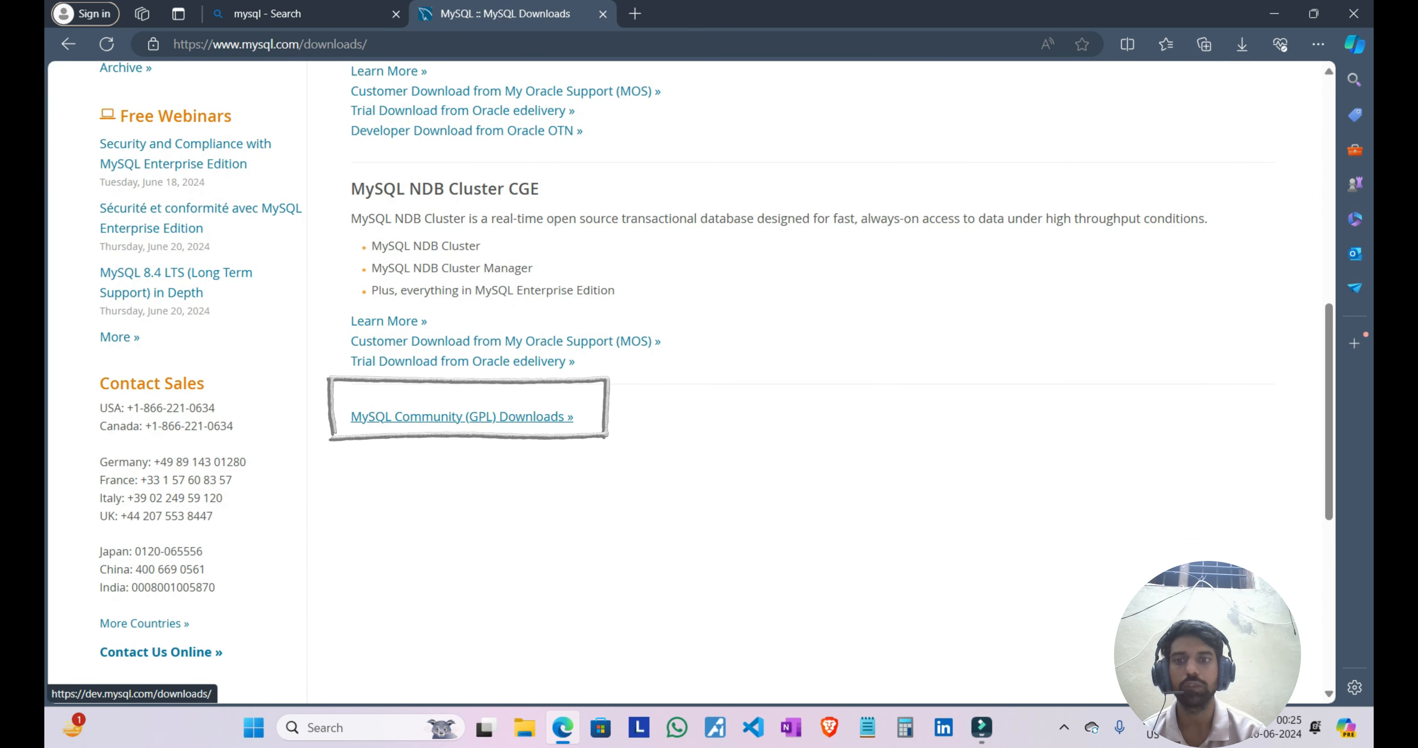
pyautogui.click(462, 416)
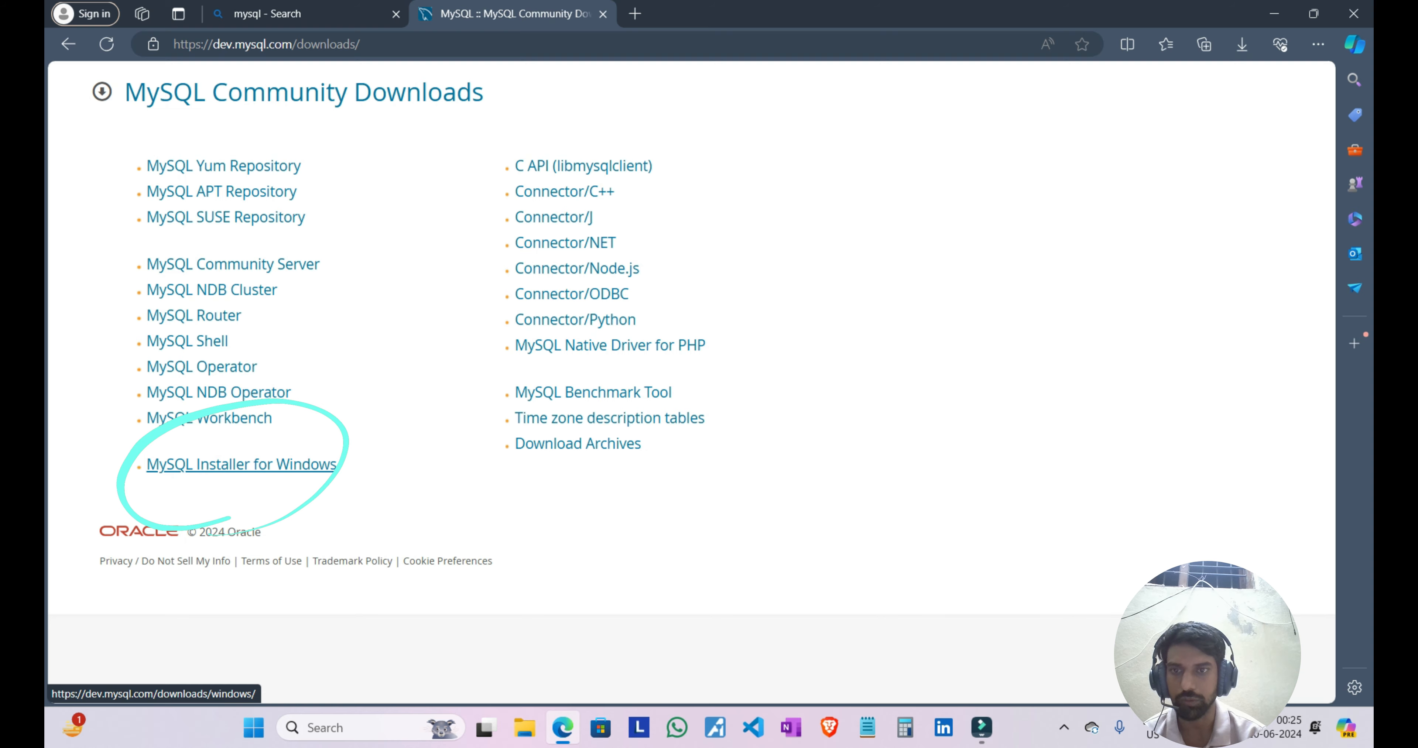
pyautogui.click(242, 464)
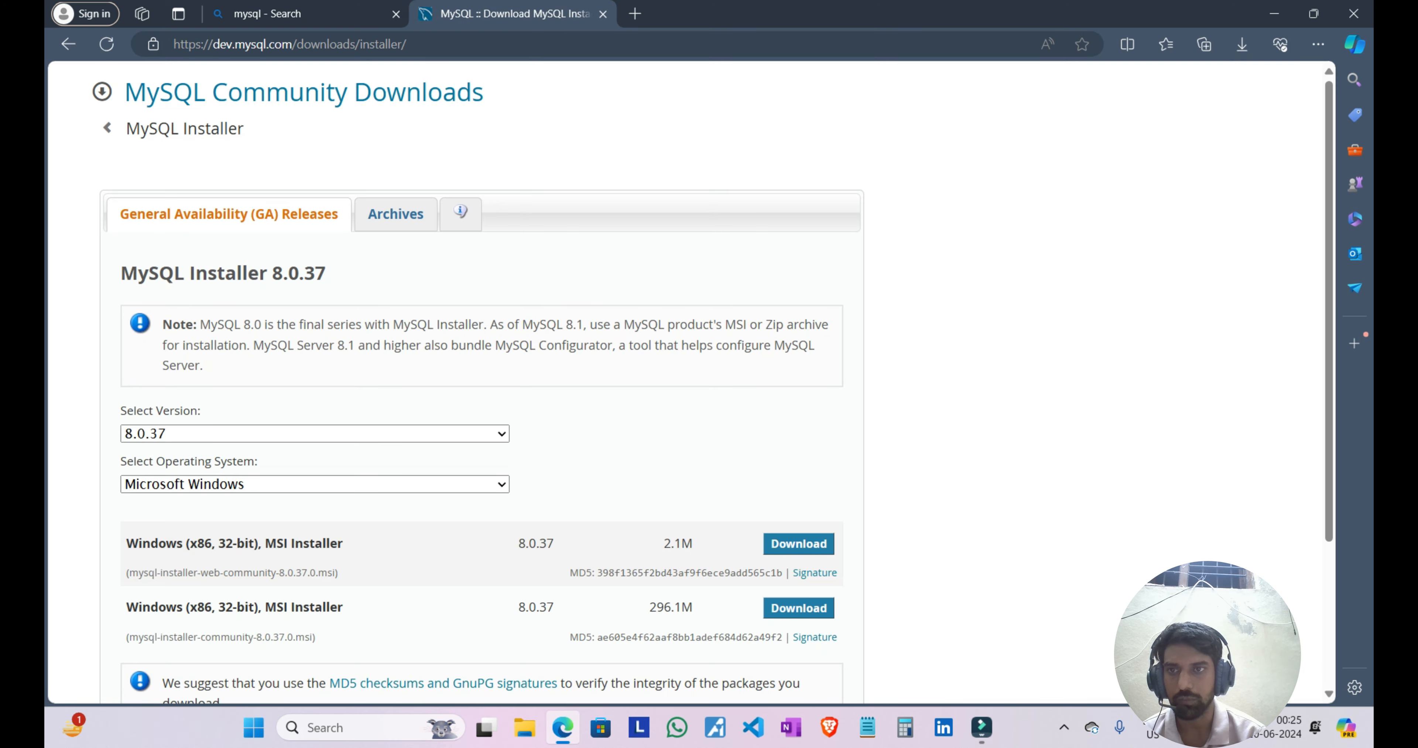
# Step: Download the 296.1M Windows MSI installer, mysql-installer-community-8.0.37.0.msi, without logging in or signing up
pyautogui.scroll(-3, 688, 386)
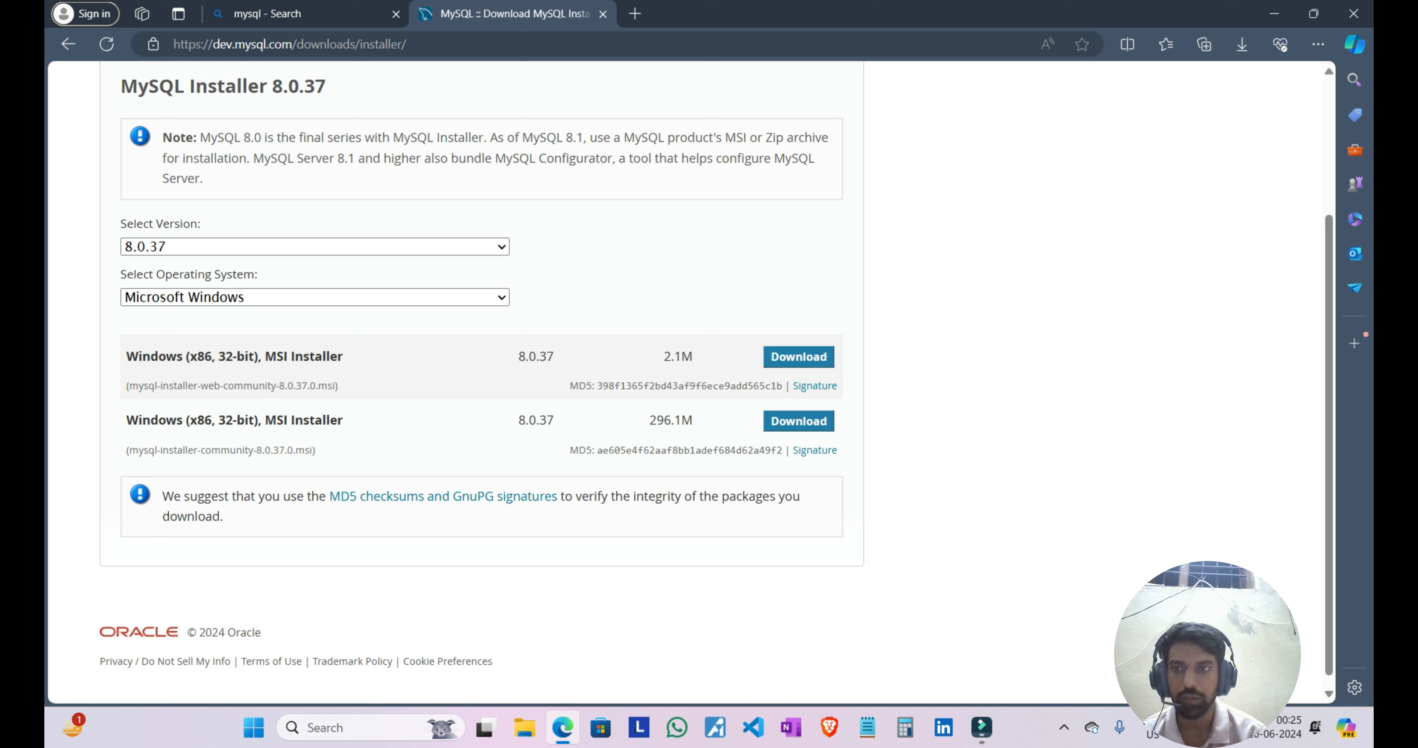
pyautogui.moveTo(253, 421); pyautogui.dragTo(190, 421)
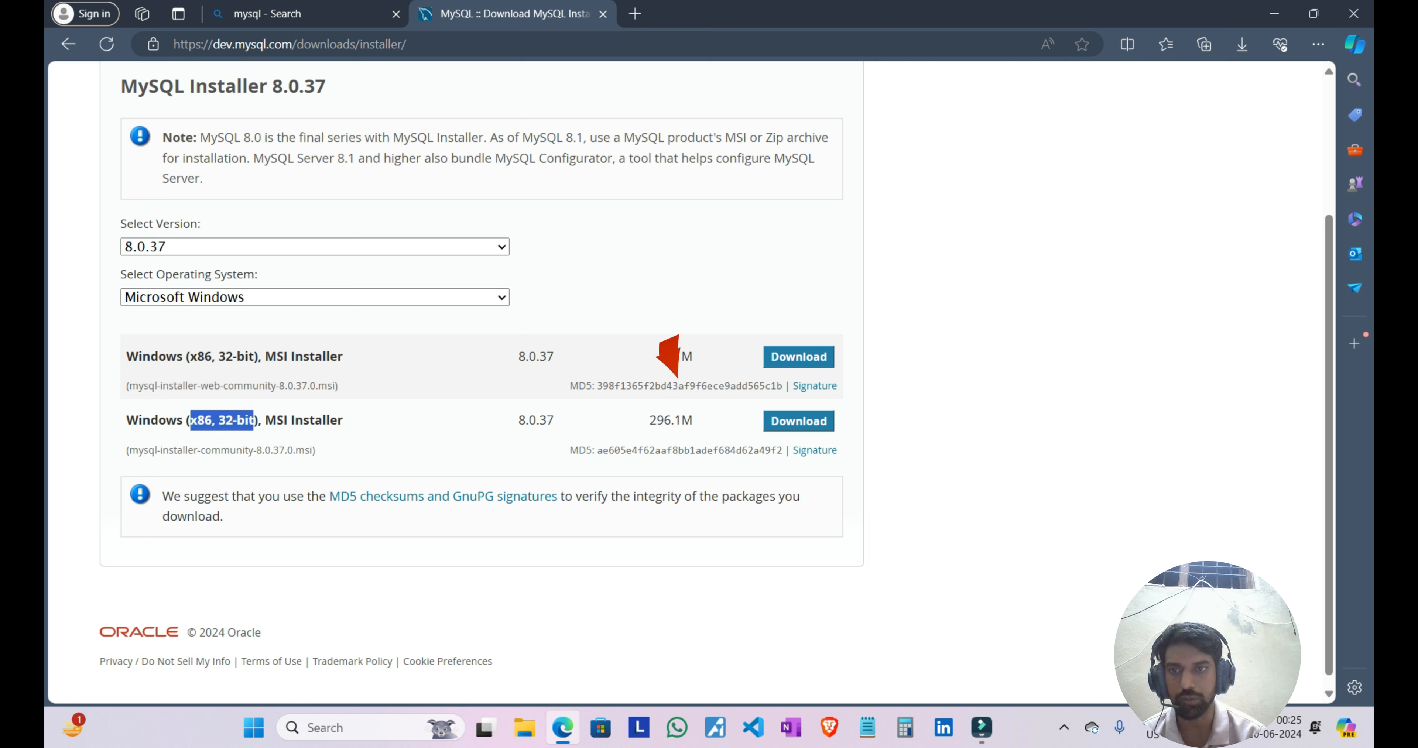
pyautogui.click(352, 432)
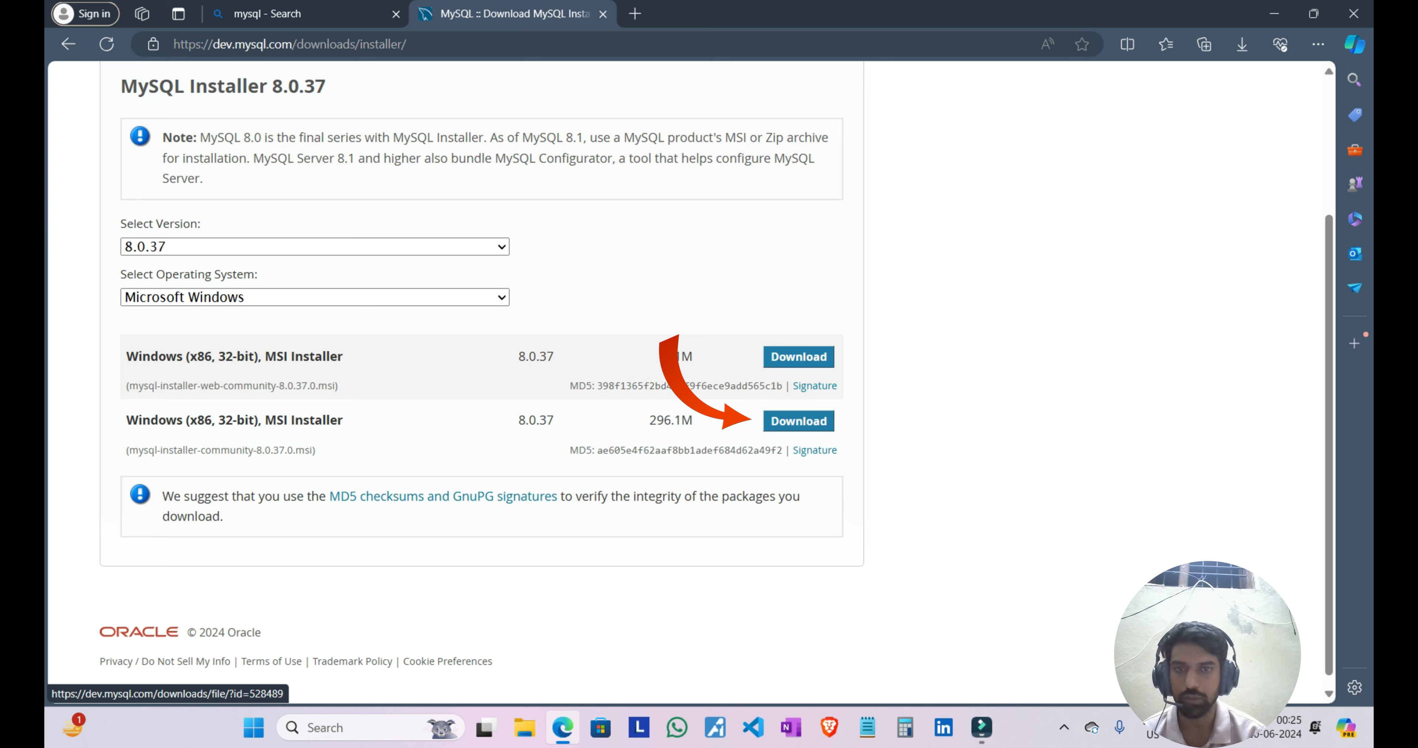
pyautogui.click(798, 421)
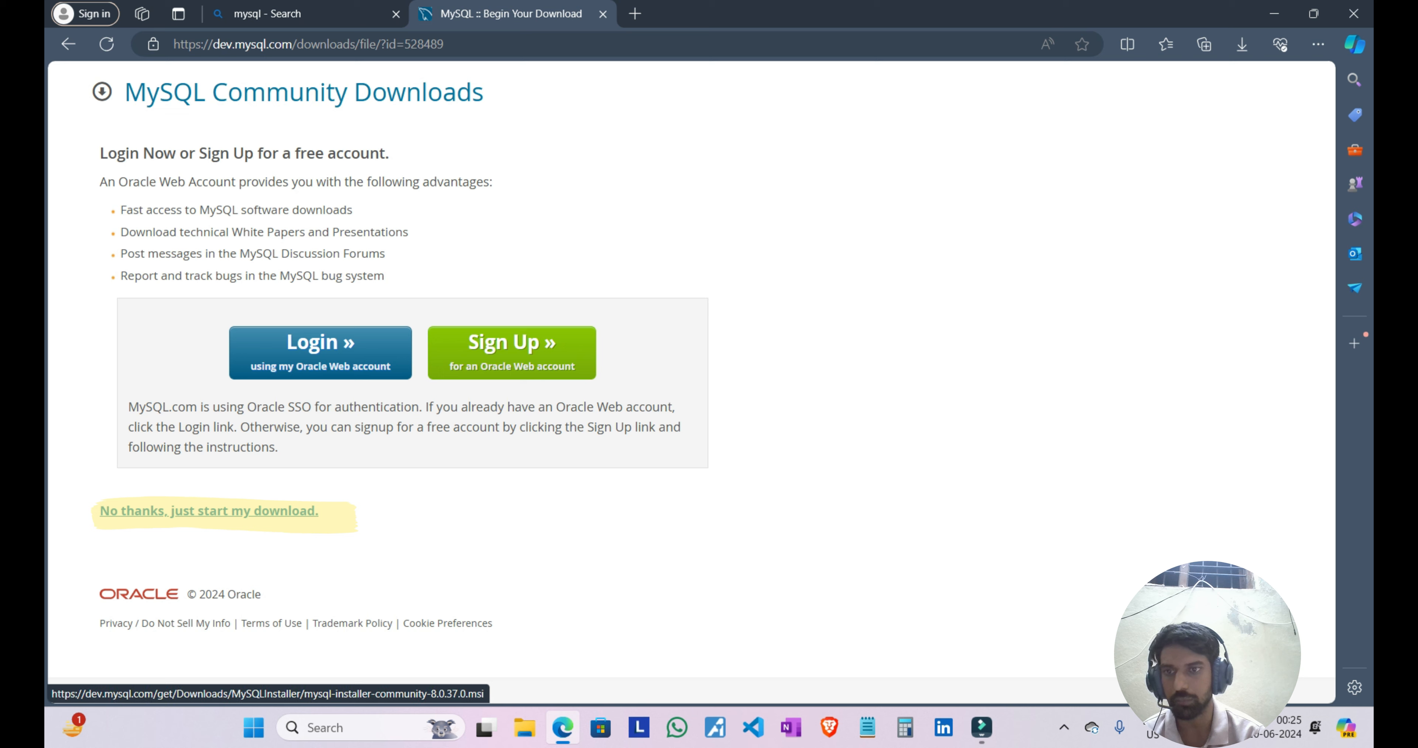
pyautogui.click(210, 510)
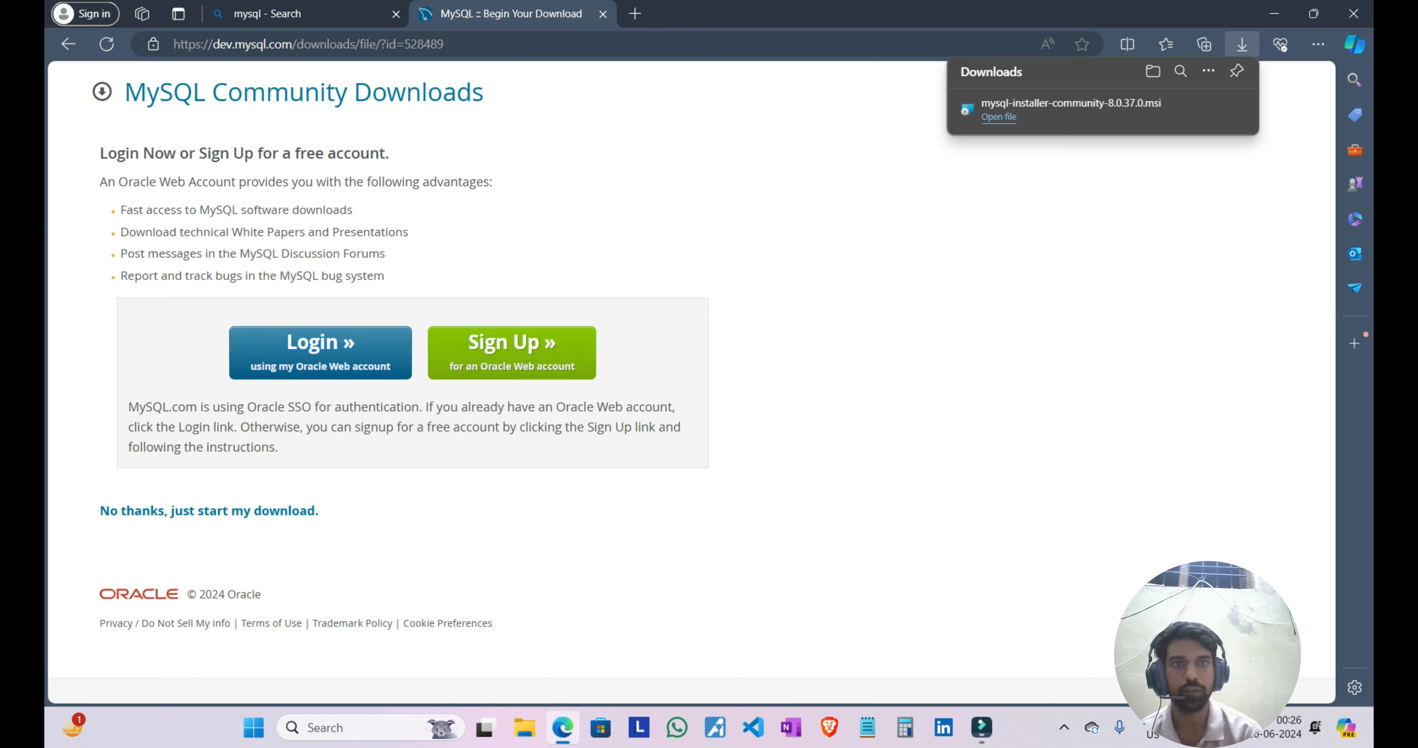
# Step: Launch the downloaded MySQL installer and proceed with the Custom setup type
pyautogui.click(998, 116)
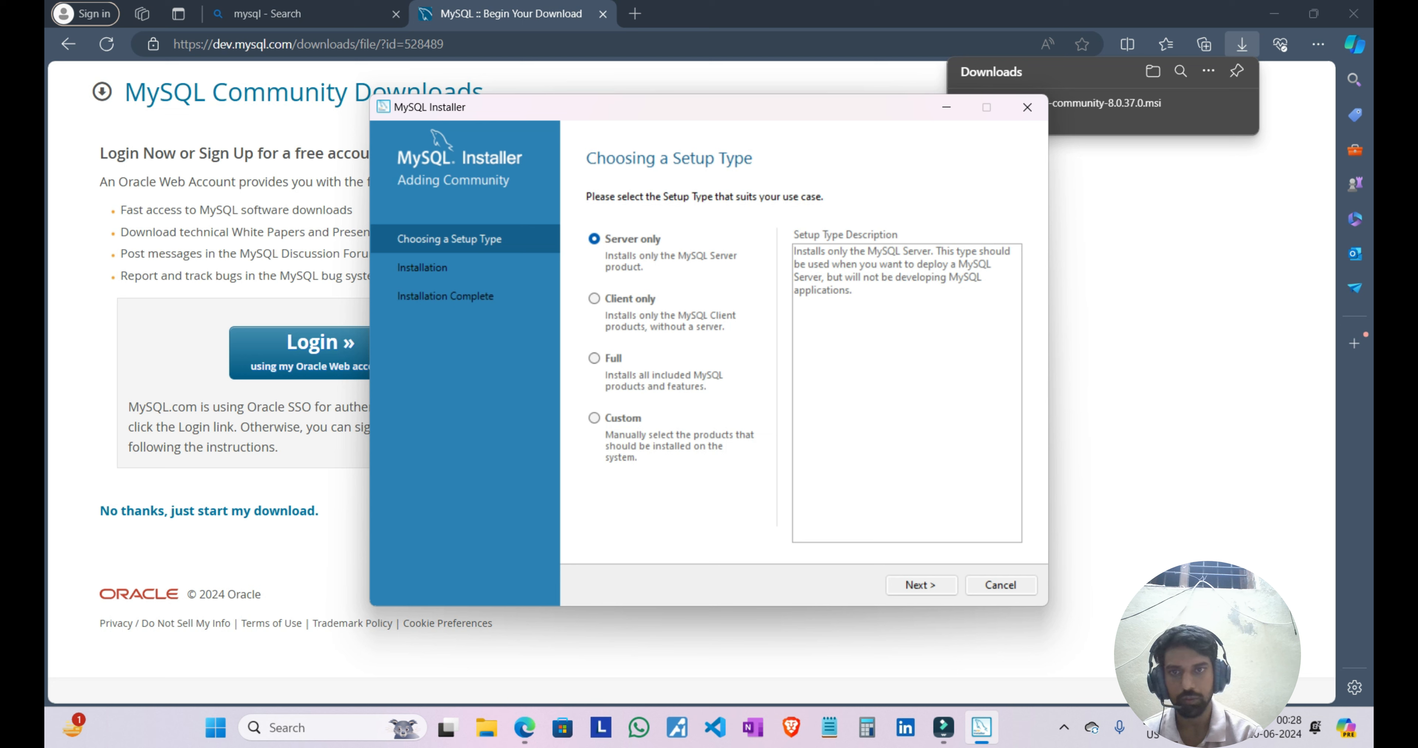
pyautogui.click(594, 418)
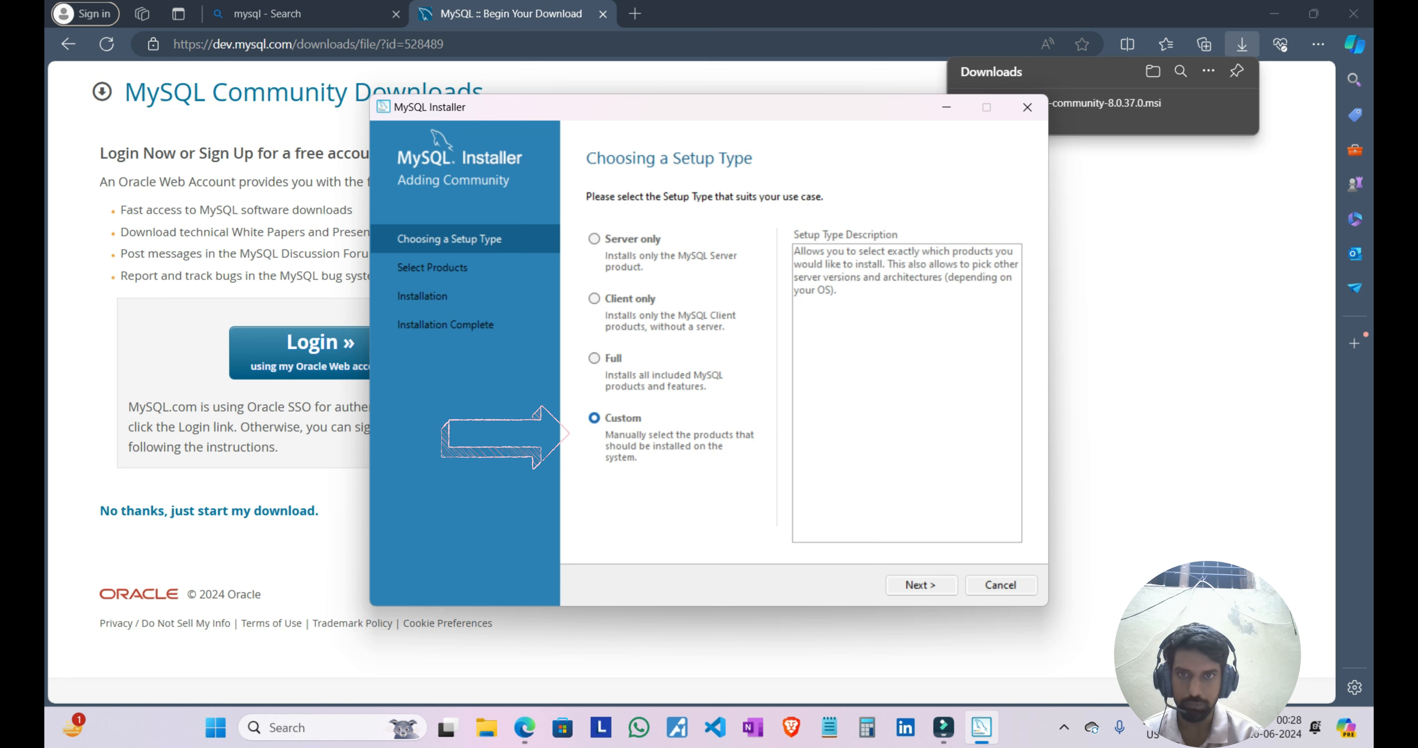
pyautogui.click(921, 585)
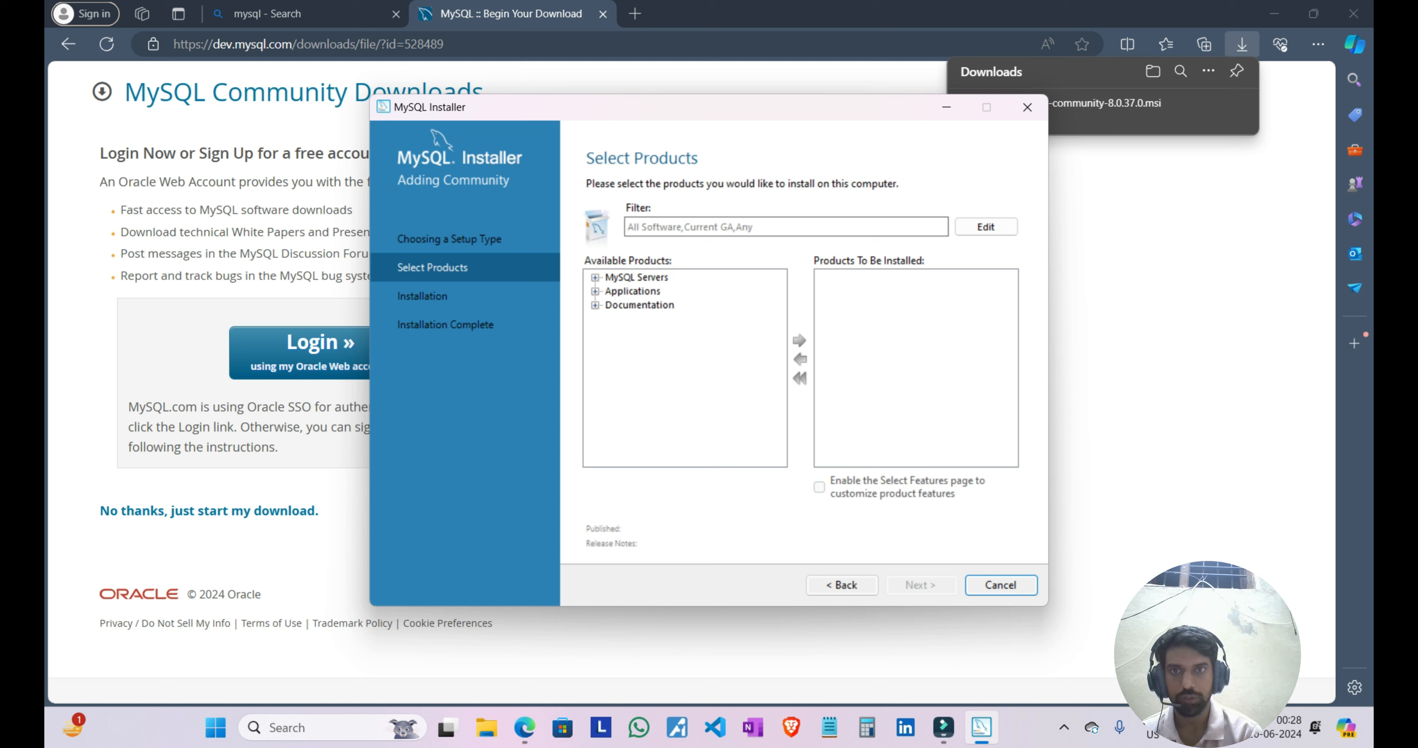
# Step: Add MySQL Server 8.0.37 - X64 to the products to be installed
pyautogui.click(595, 278)
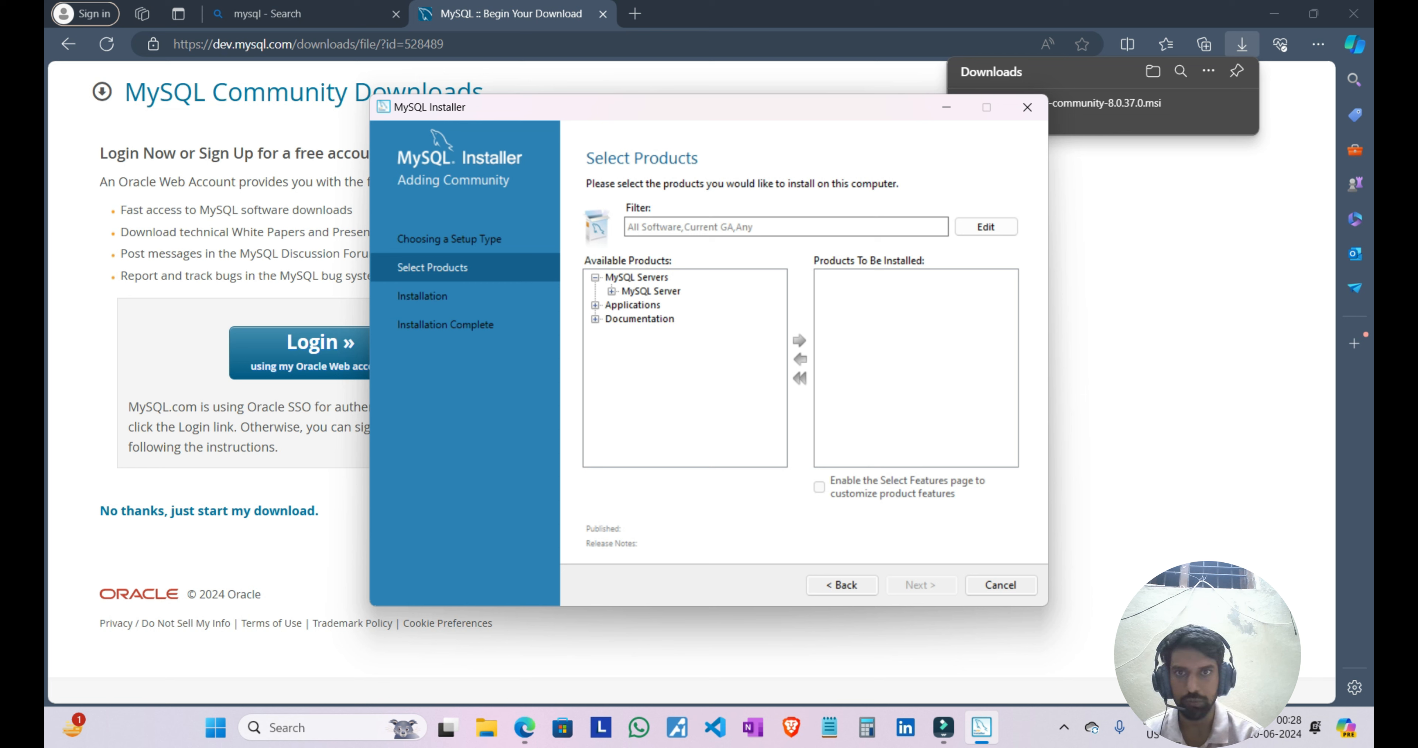
pyautogui.click(612, 292)
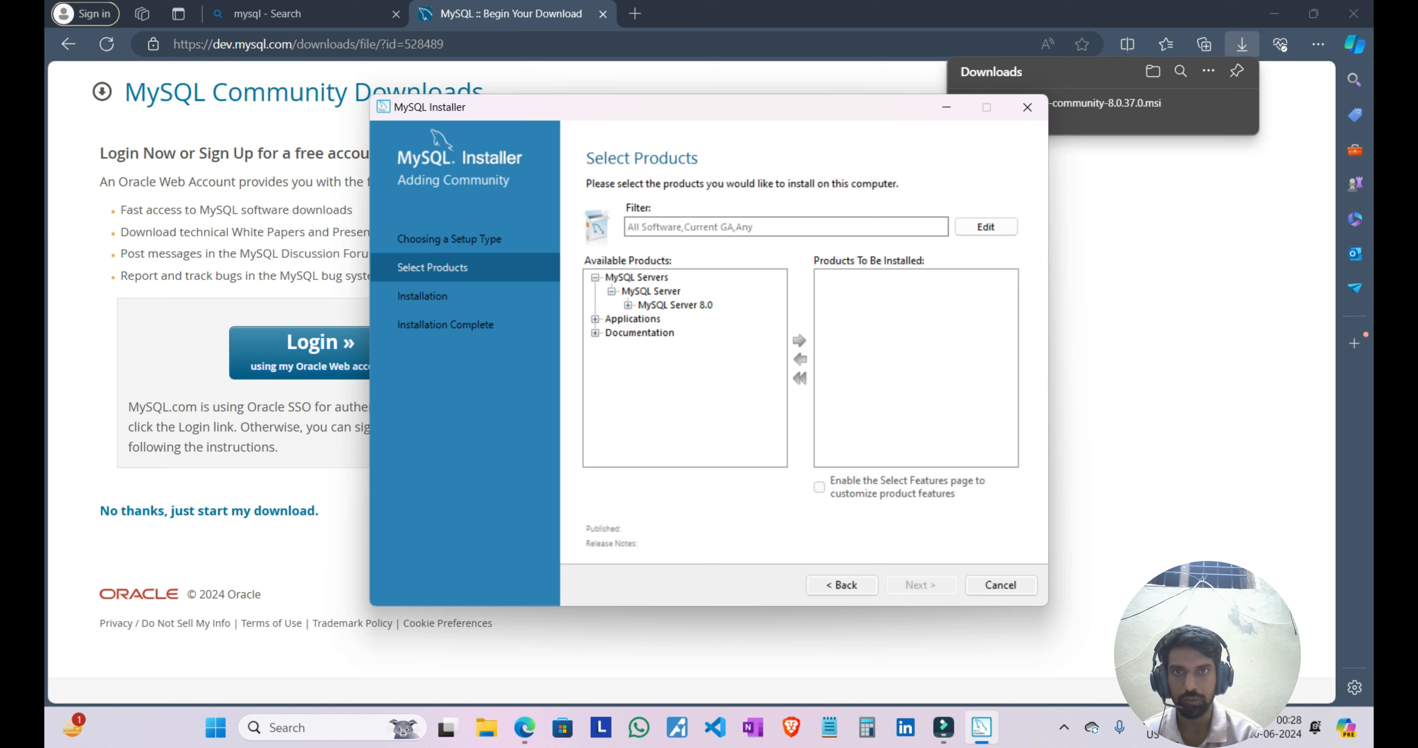
pyautogui.click(629, 305)
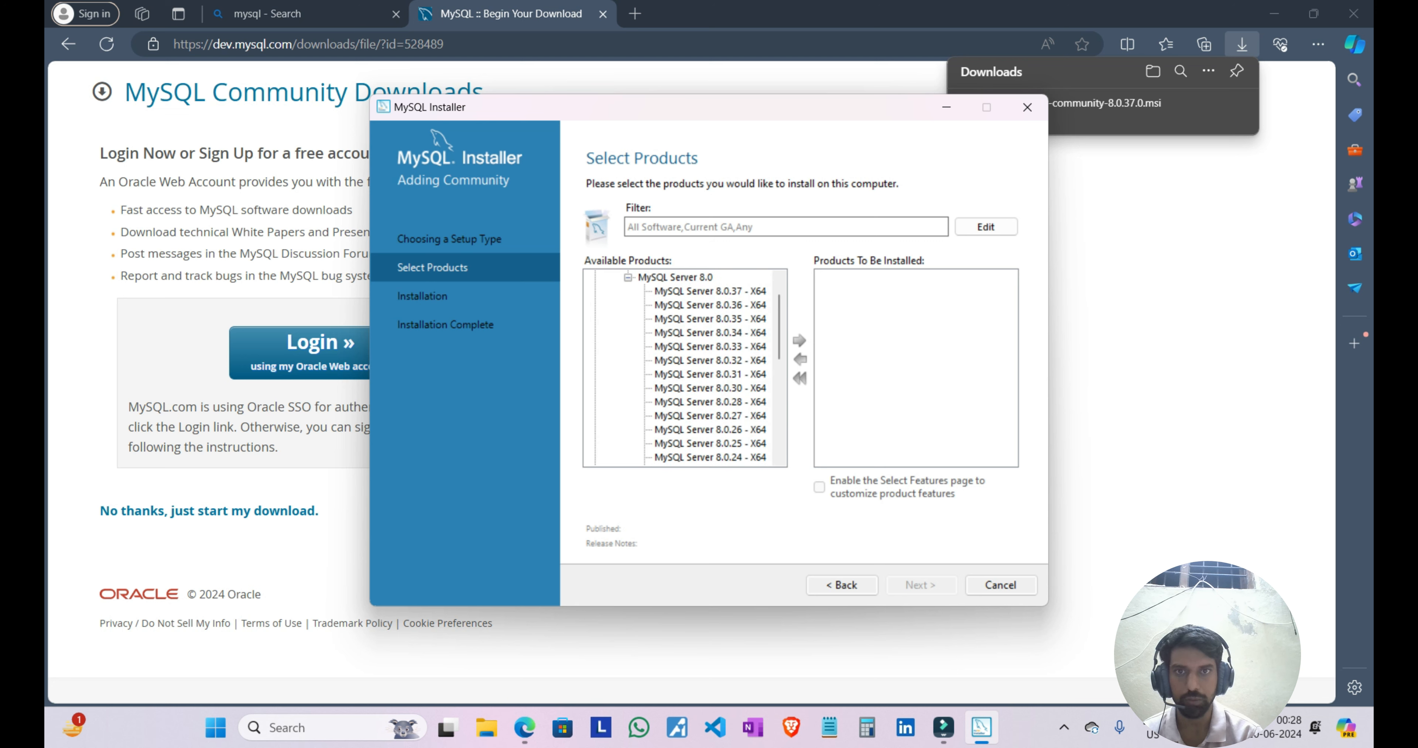
pyautogui.click(709, 291)
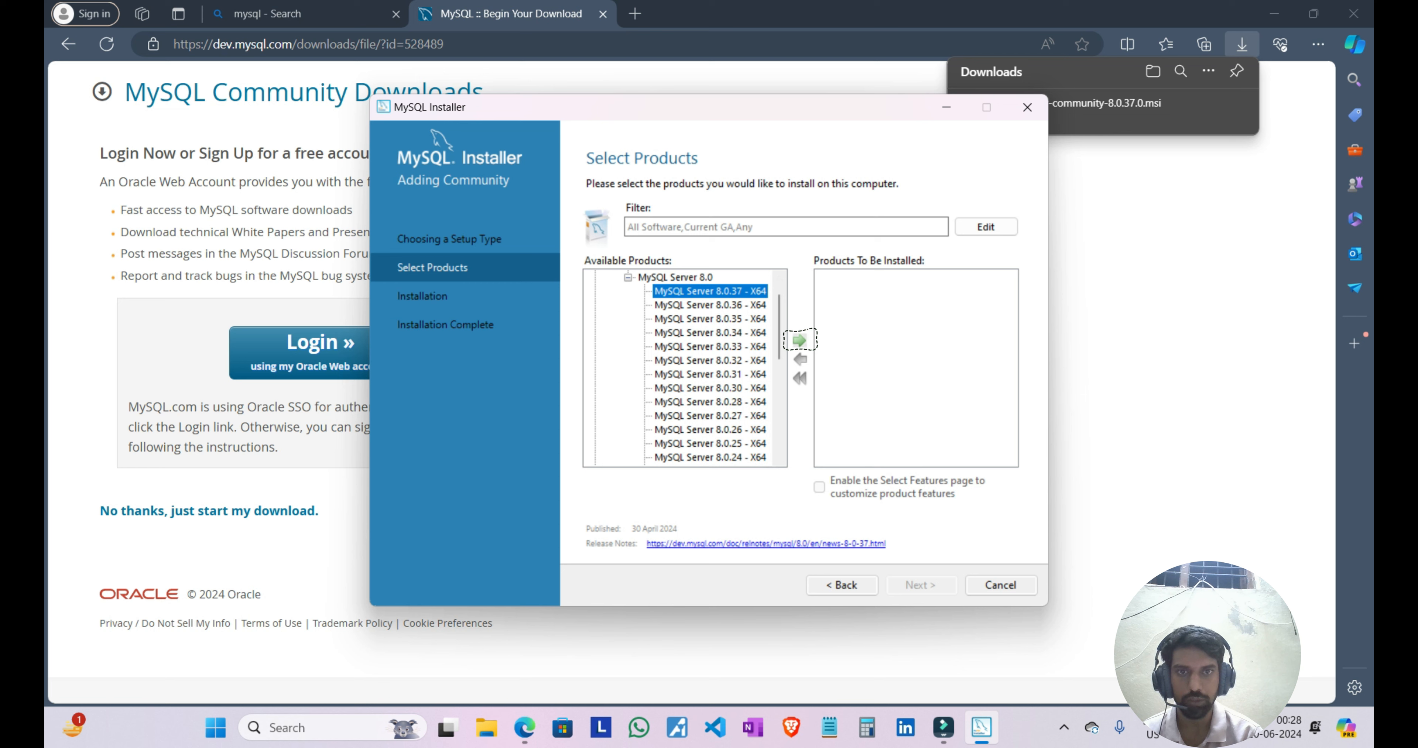
pyautogui.click(800, 340)
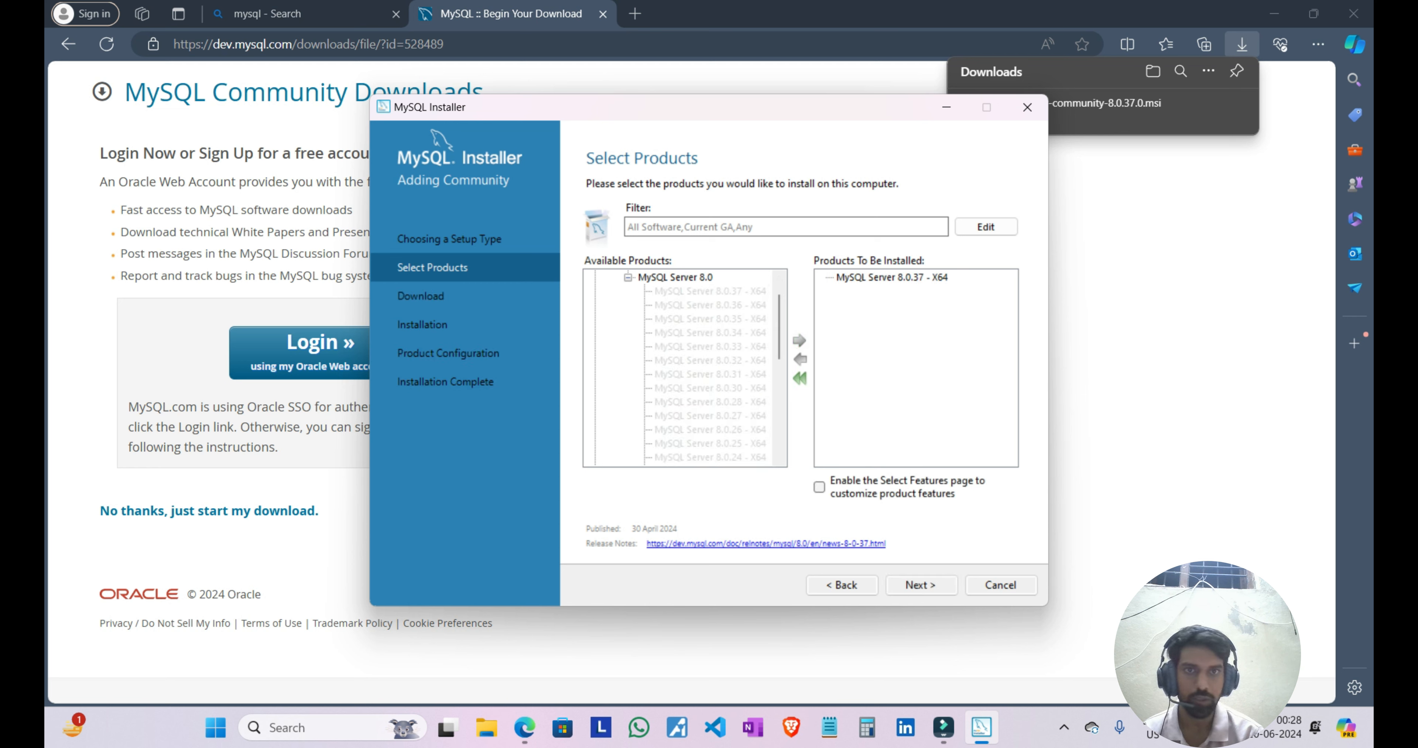
# Step: Add MySQL Workbench 8.0.36 - X64 from the Applications group to the products to be installed
pyautogui.click(628, 278)
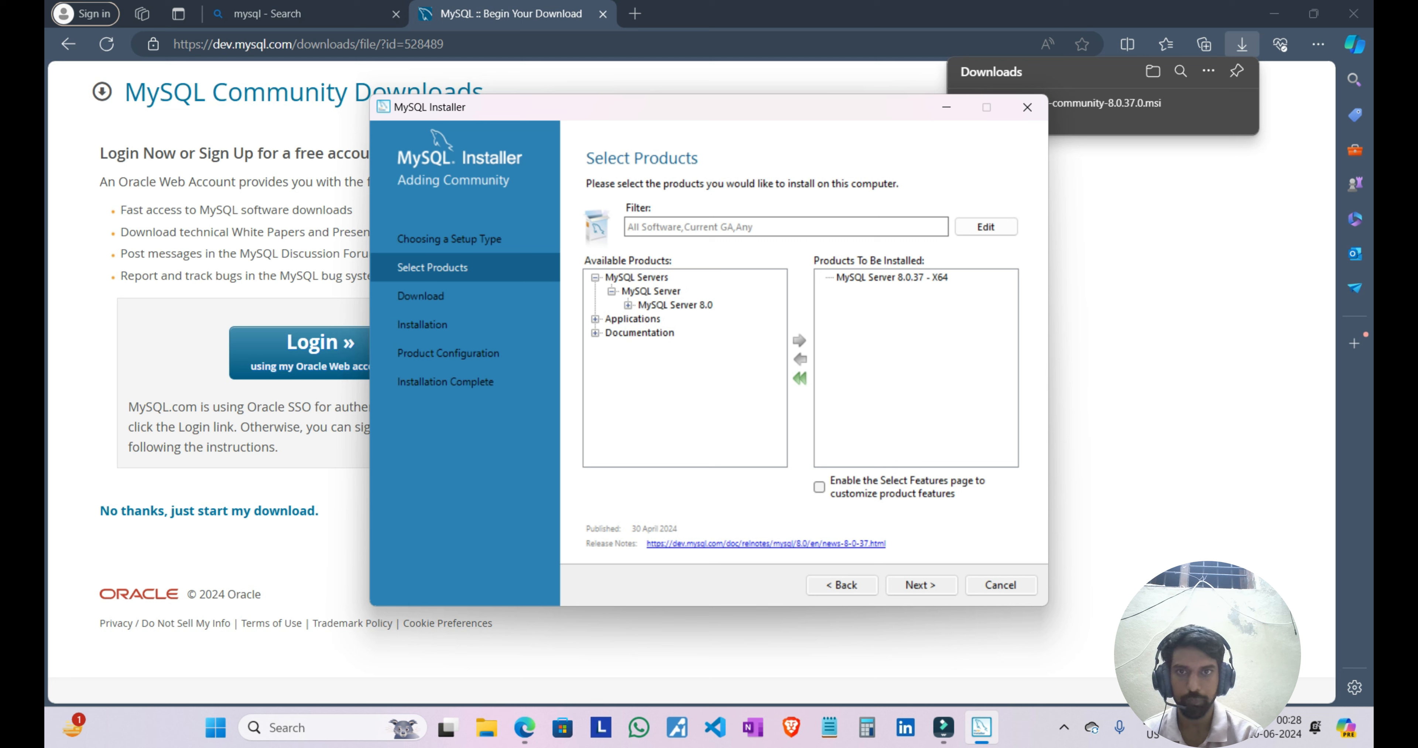
pyautogui.click(595, 319)
pyautogui.click(611, 333)
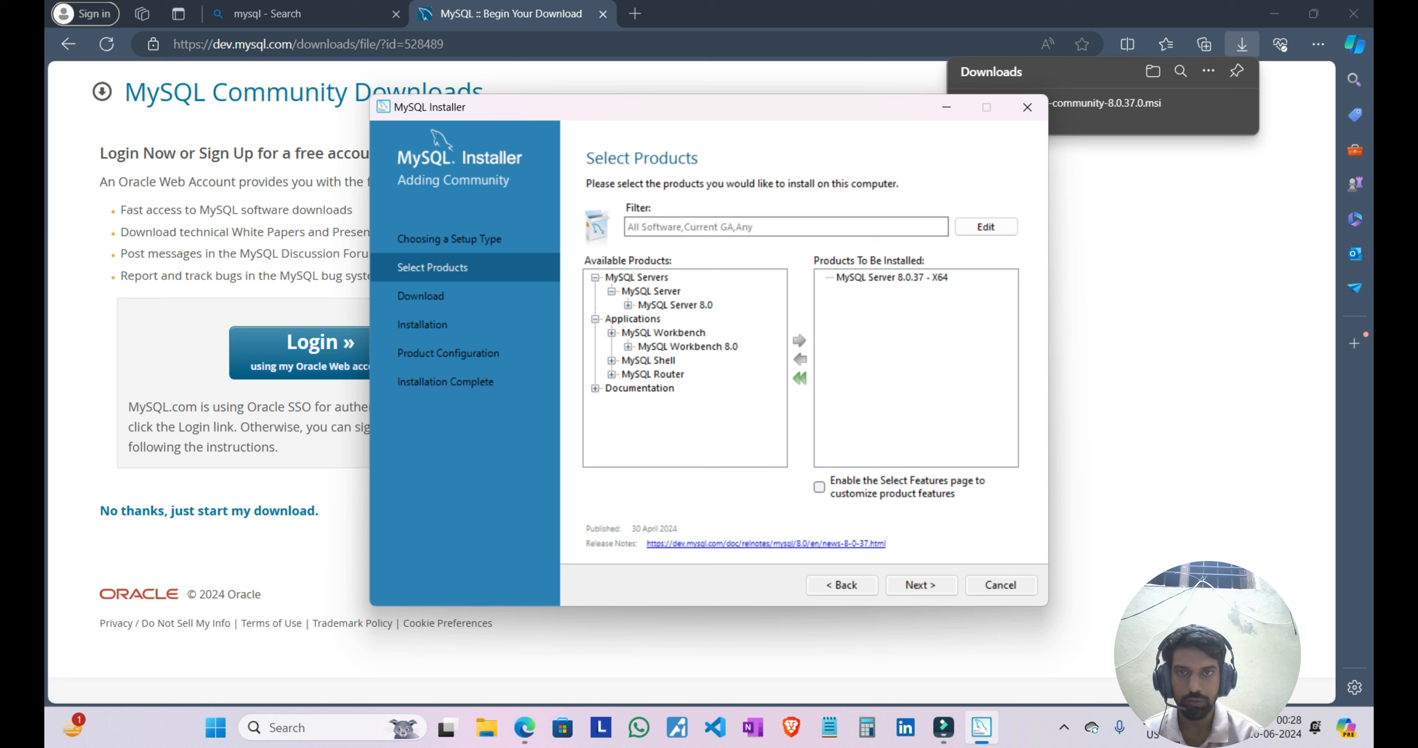
pyautogui.click(628, 347)
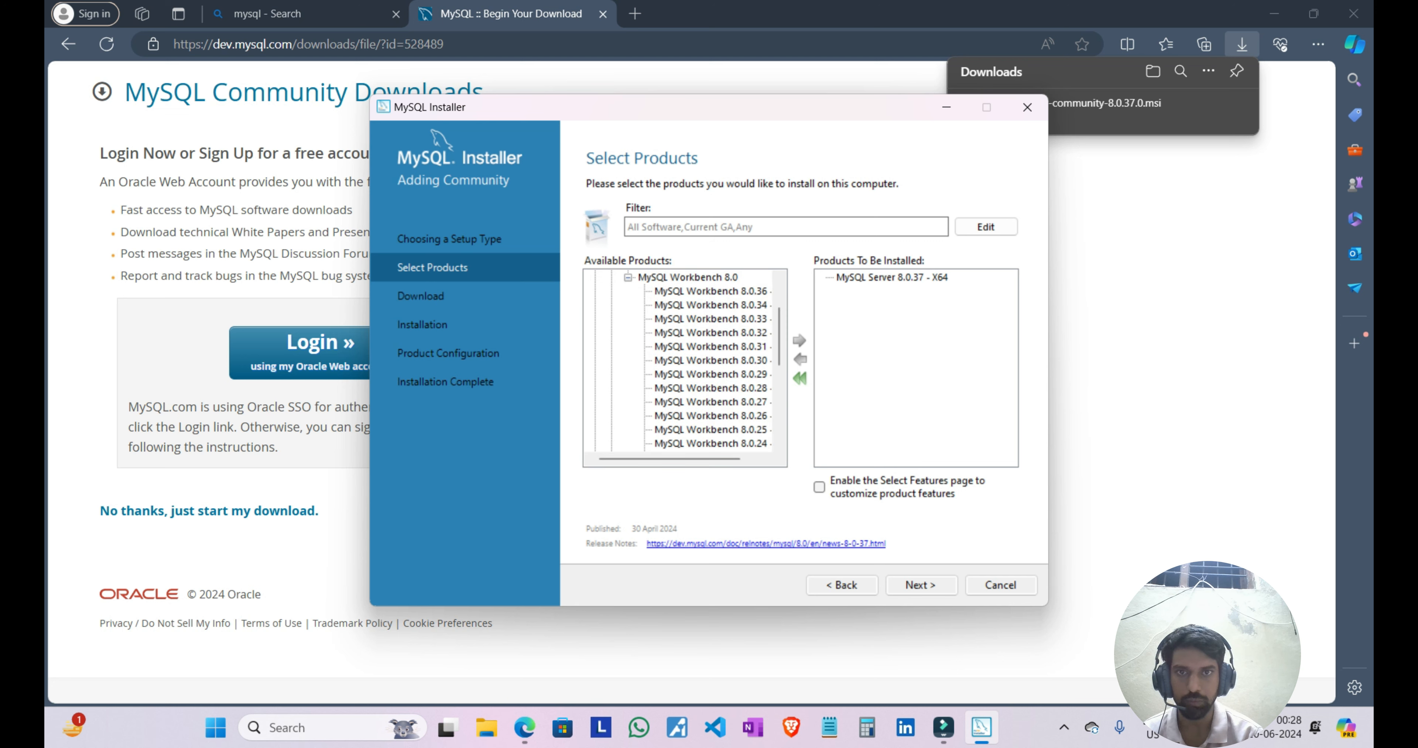
pyautogui.click(711, 291)
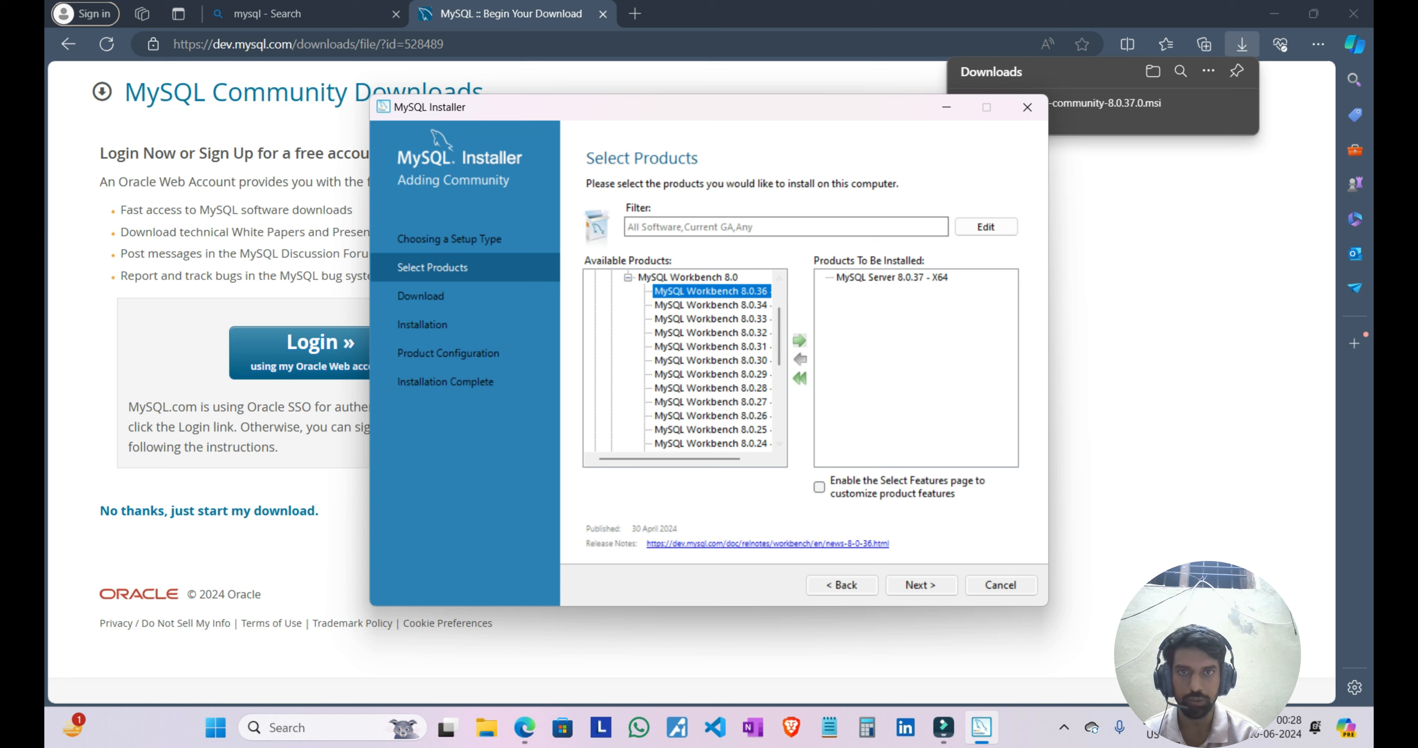
pyautogui.click(799, 340)
# Step: Add MySQL Shell 8.0.37 - X64 to the products to be installed
pyautogui.click(628, 277)
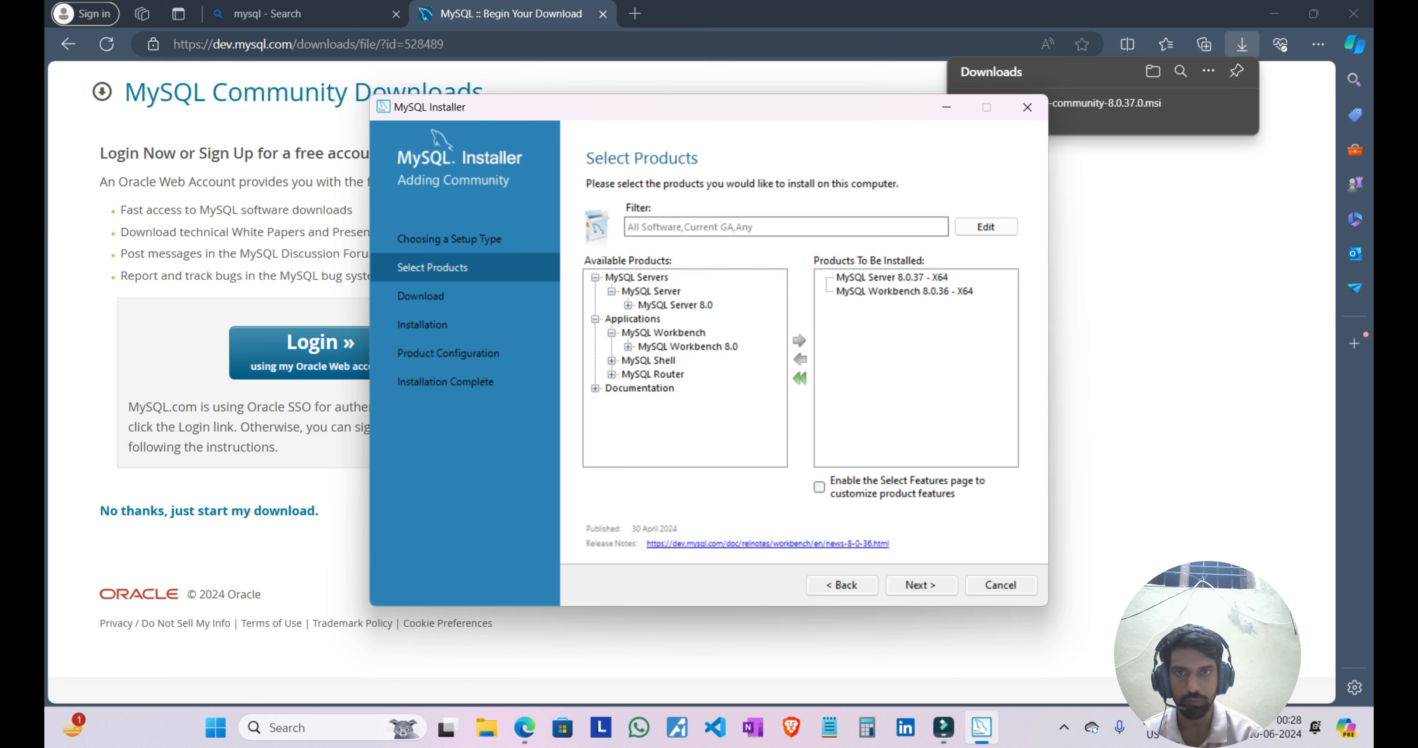
pyautogui.click(611, 360)
pyautogui.click(627, 374)
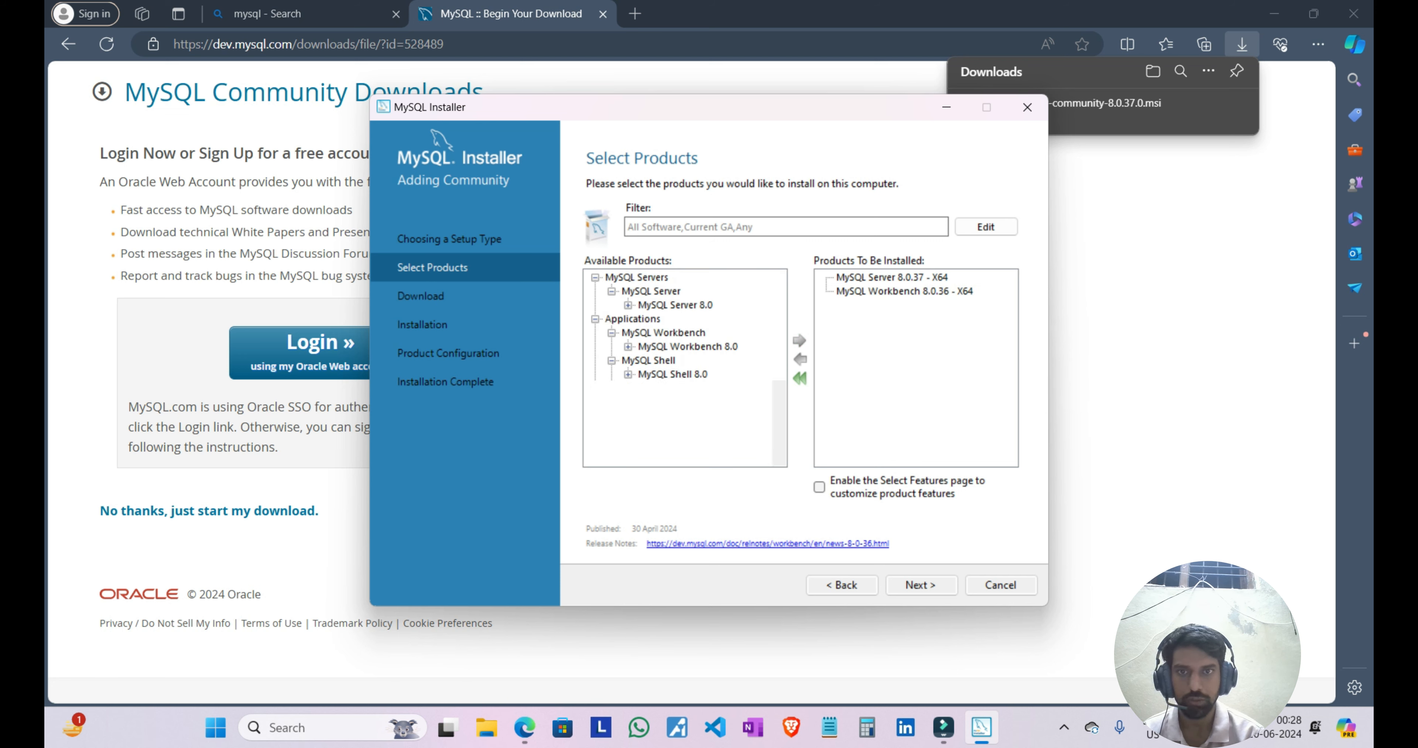
pyautogui.click(708, 292)
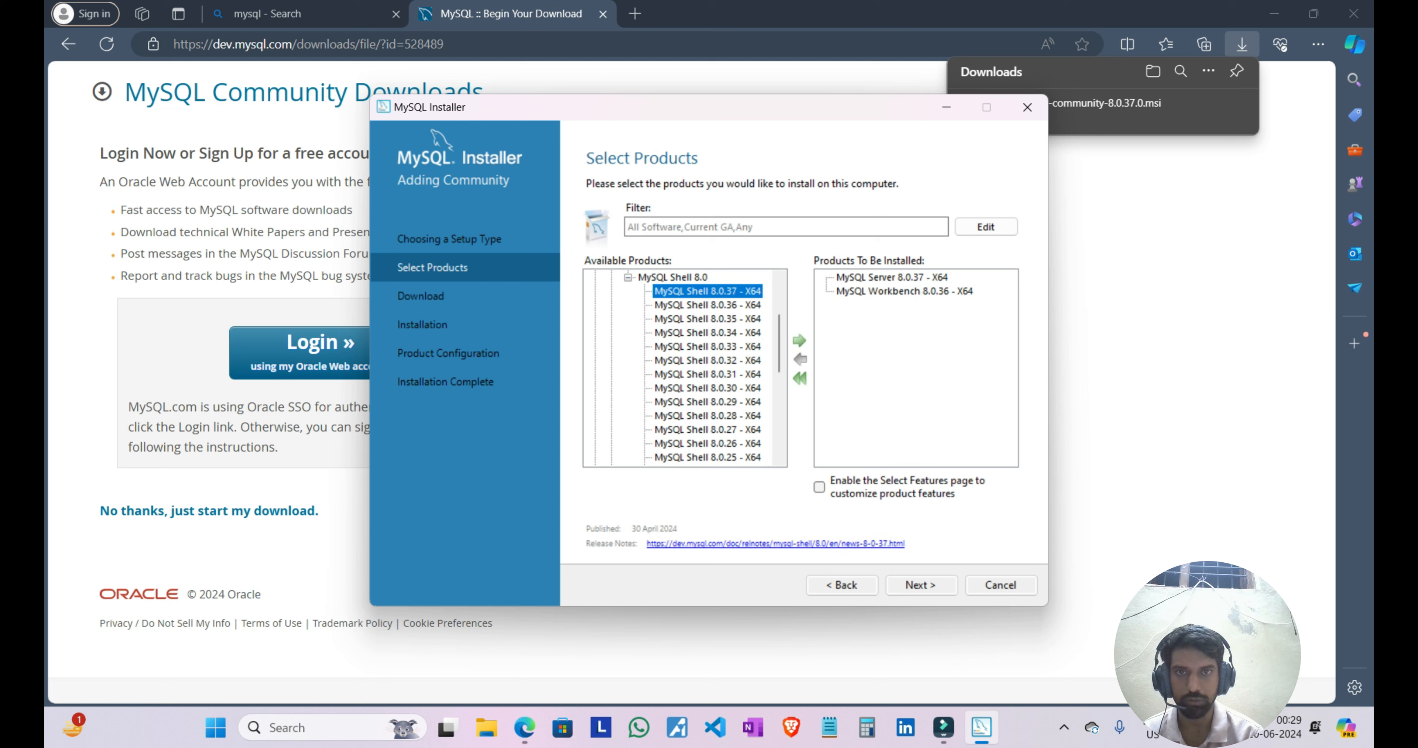
pyautogui.click(799, 341)
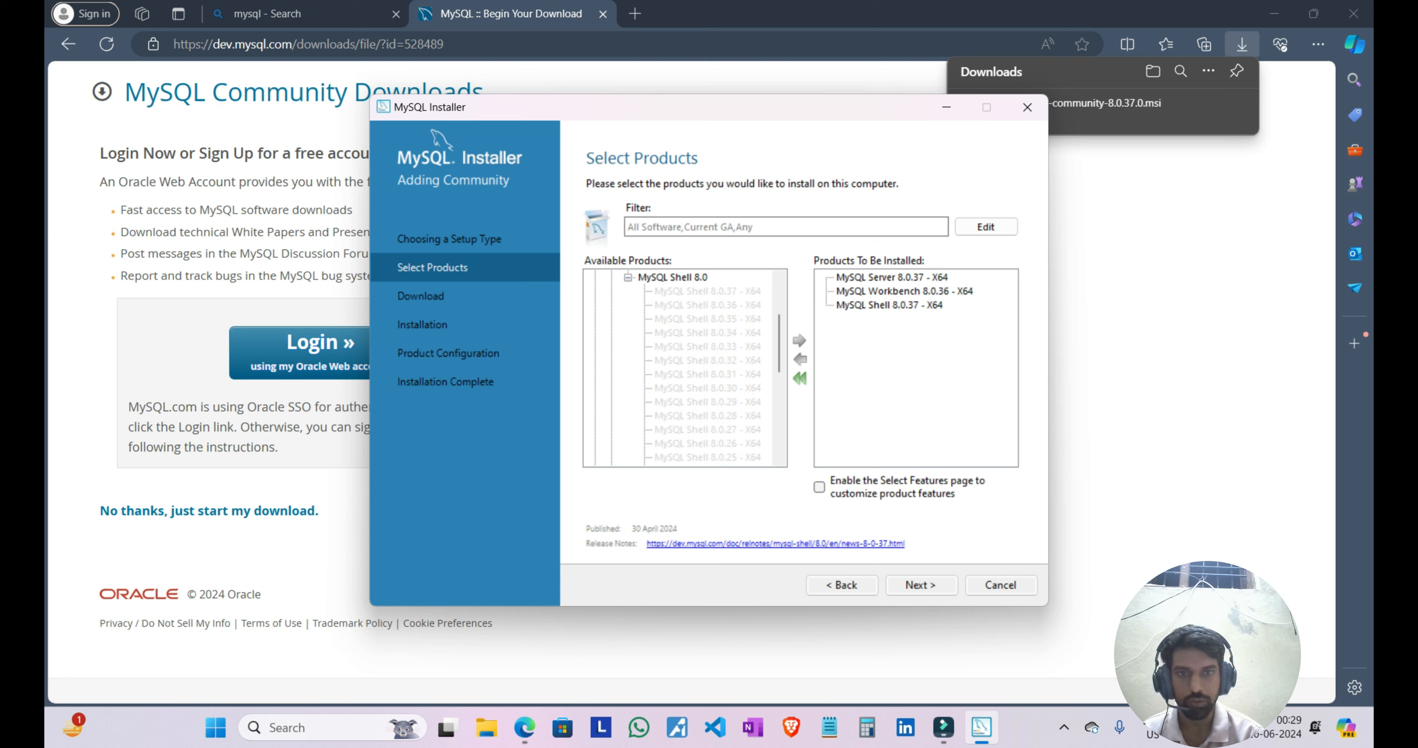
# Step: Download and install the selected MySQL Server, Workbench and Shell packages
pyautogui.click(922, 585)
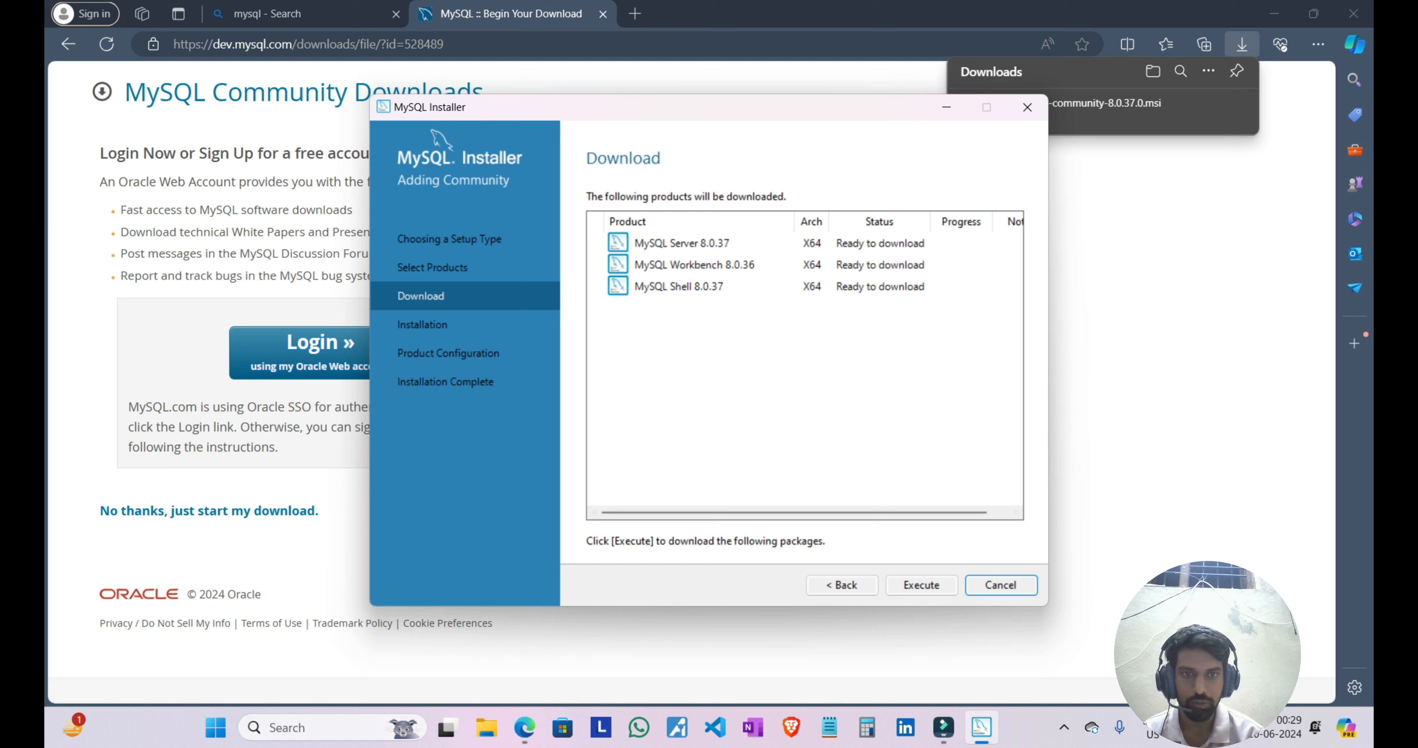
pyautogui.click(921, 585)
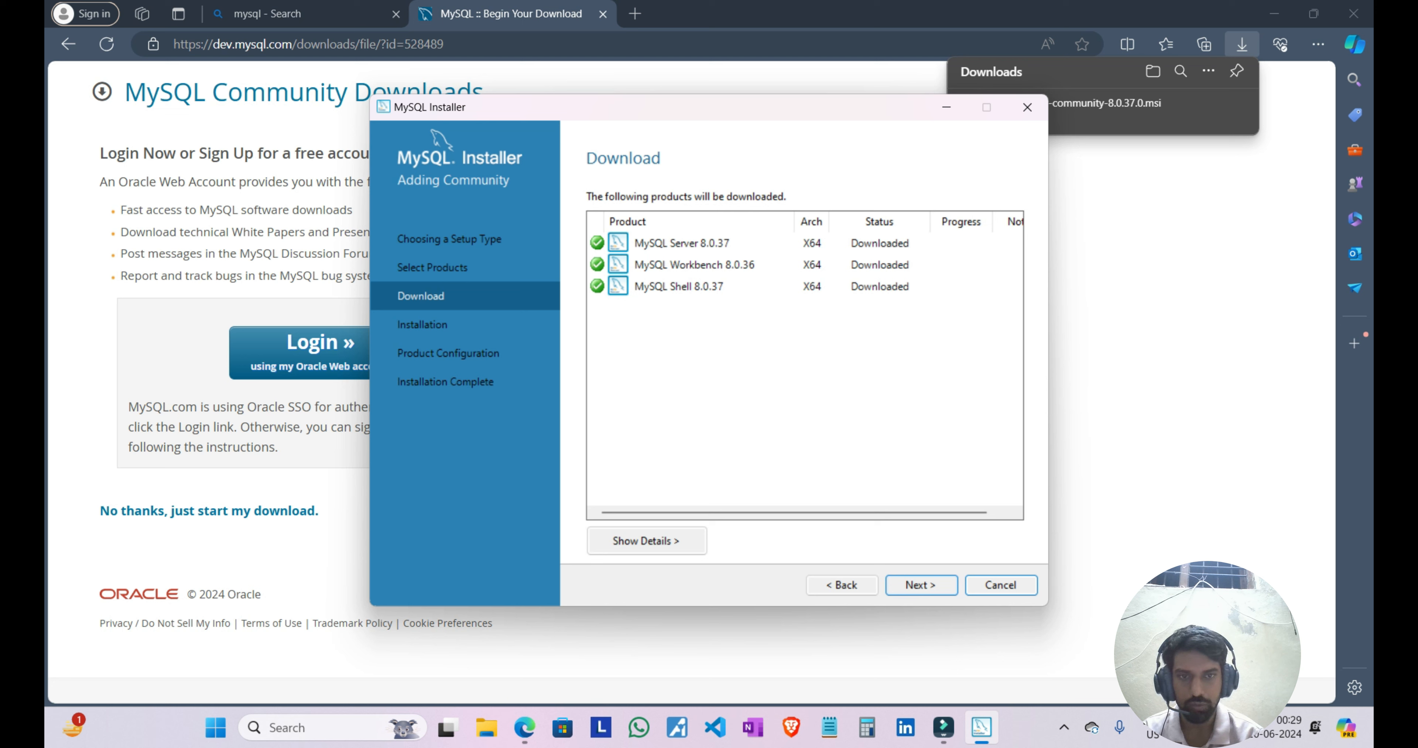
pyautogui.click(922, 586)
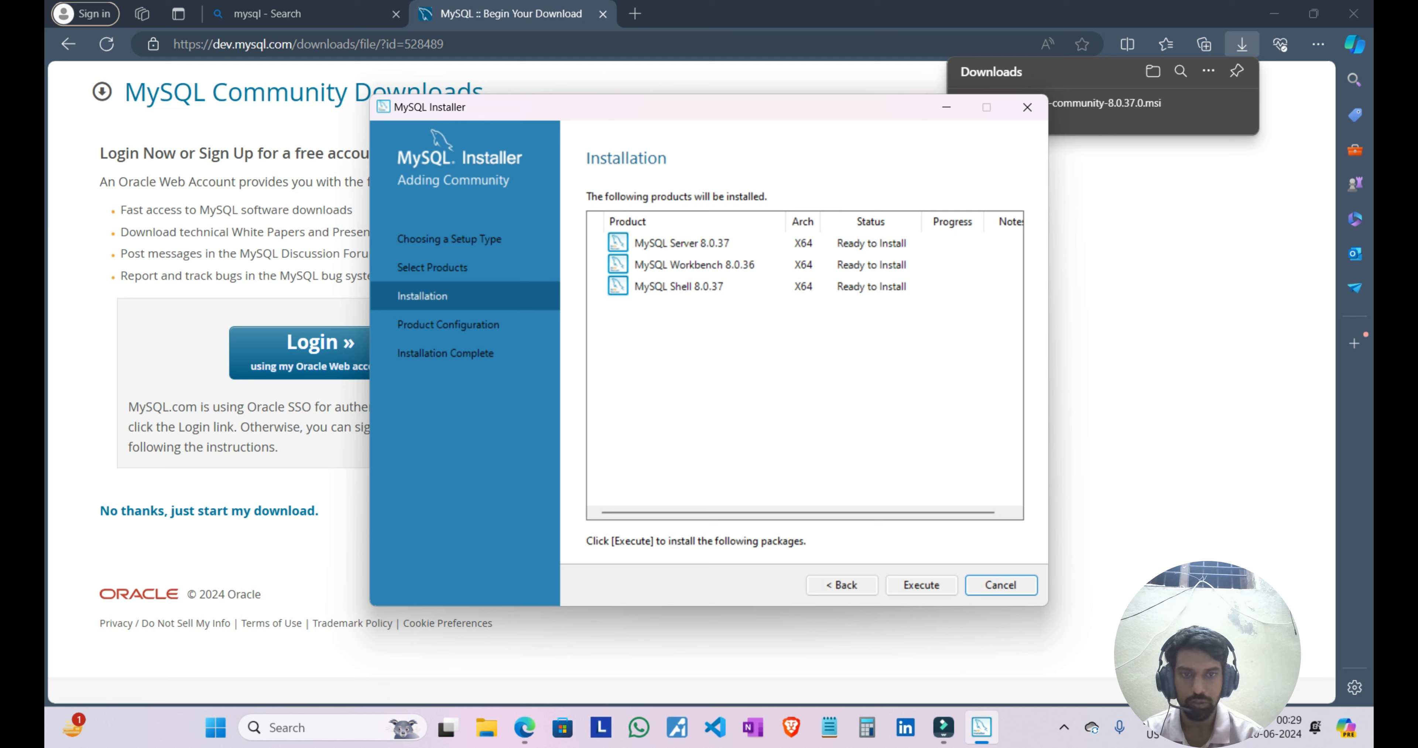
pyautogui.click(922, 585)
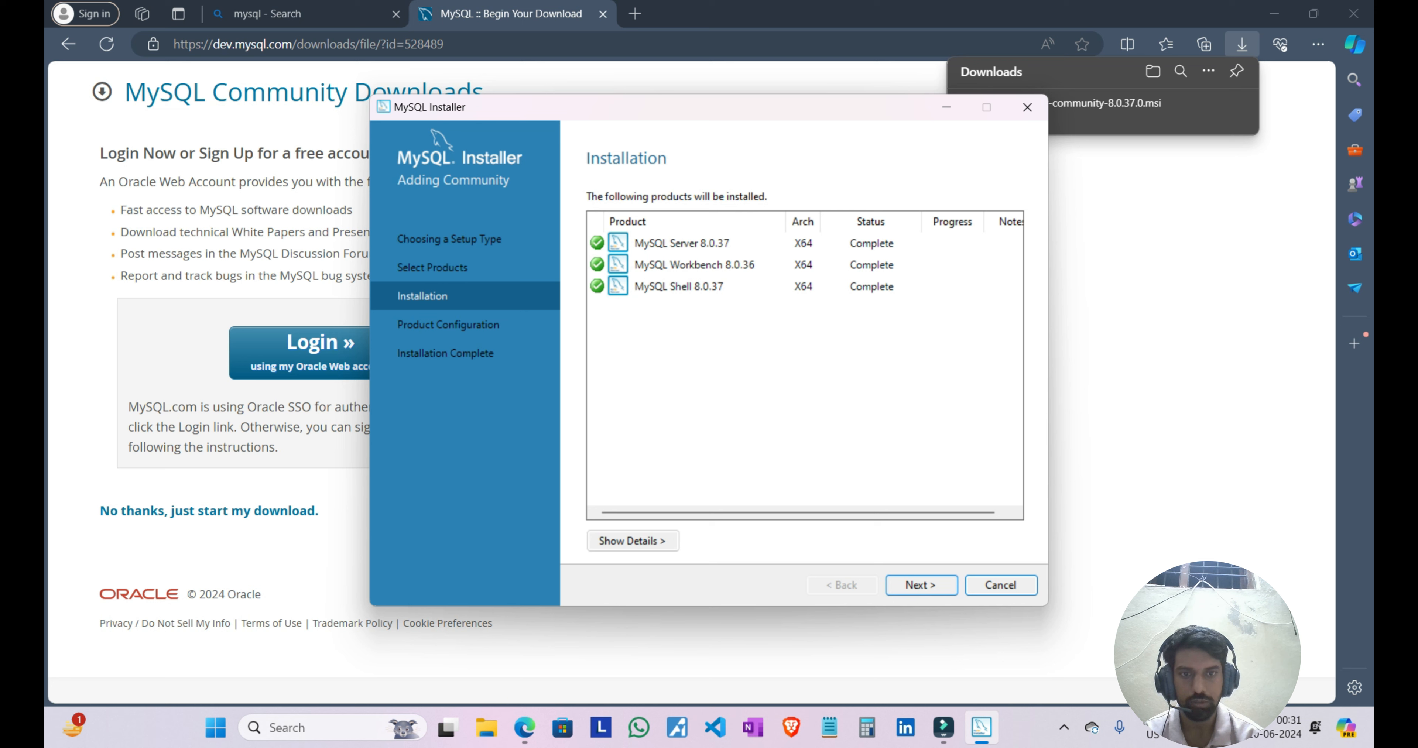
# Step: Start the MySQL Server configuration, accepting Development Computer, TCP/IP port 3306 and strong password encryption
pyautogui.click(921, 585)
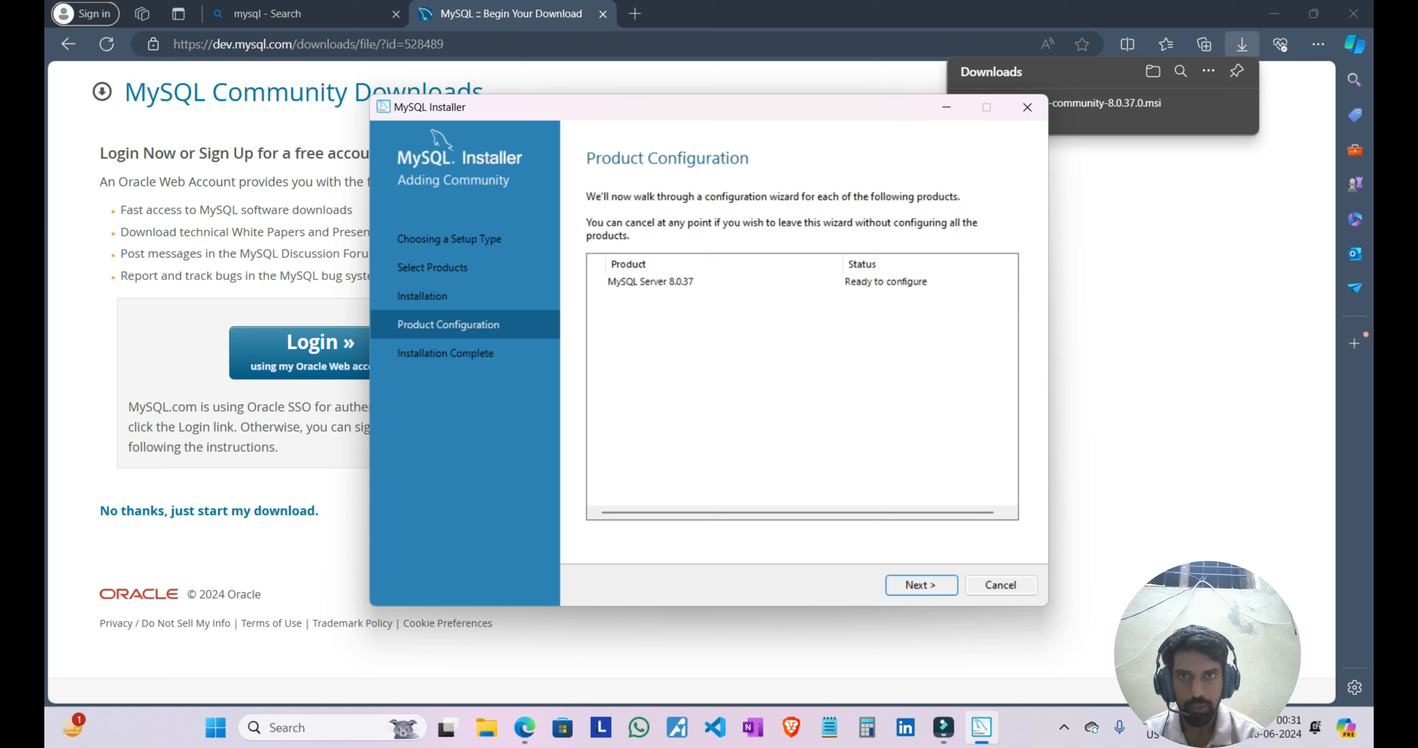
pyautogui.click(921, 585)
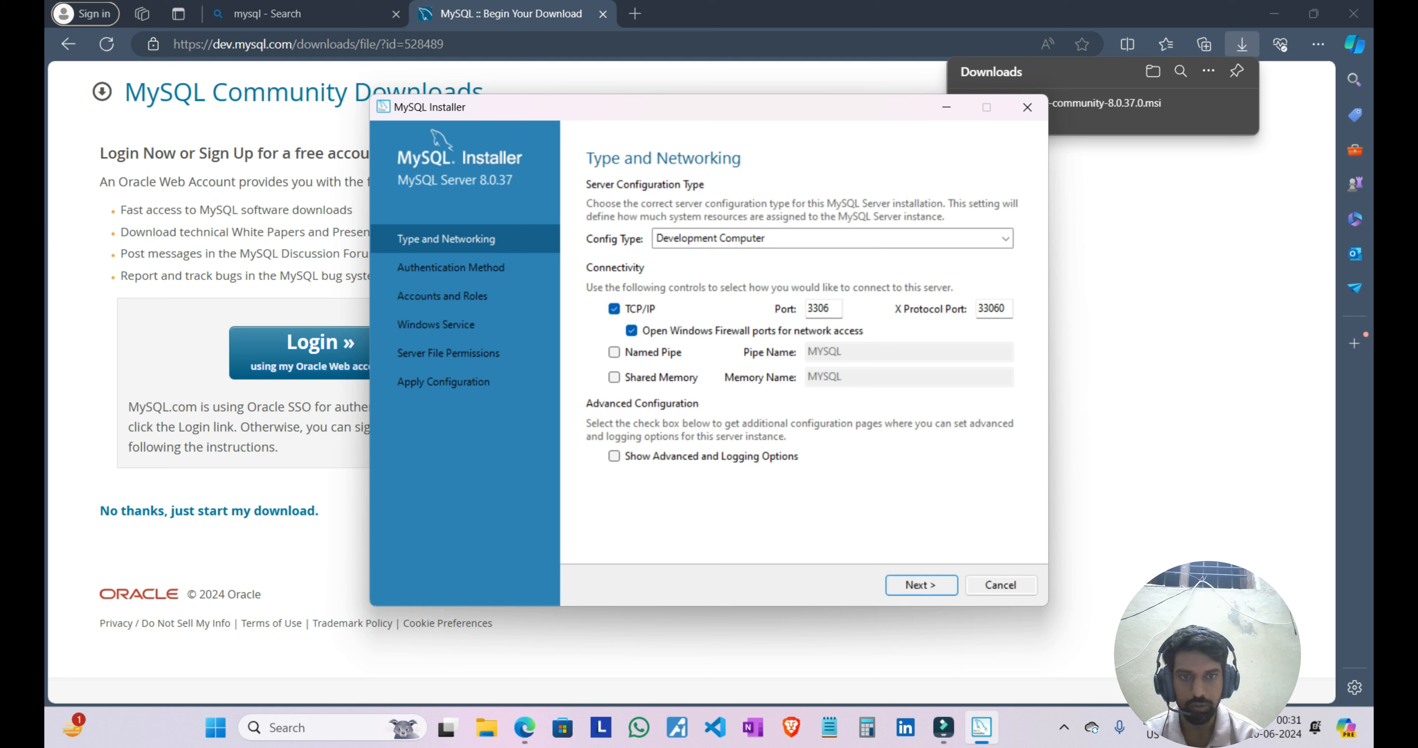
pyautogui.press('Return')
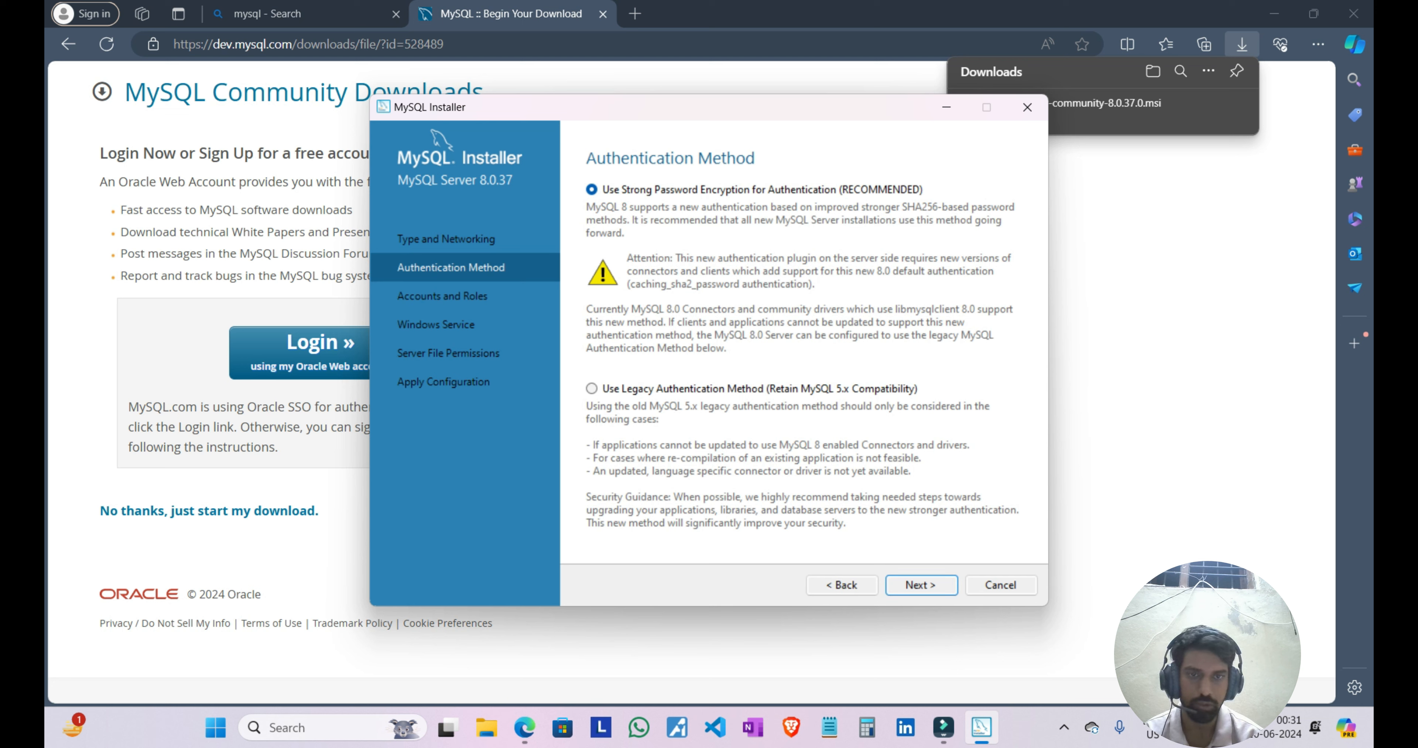
pyautogui.click(922, 585)
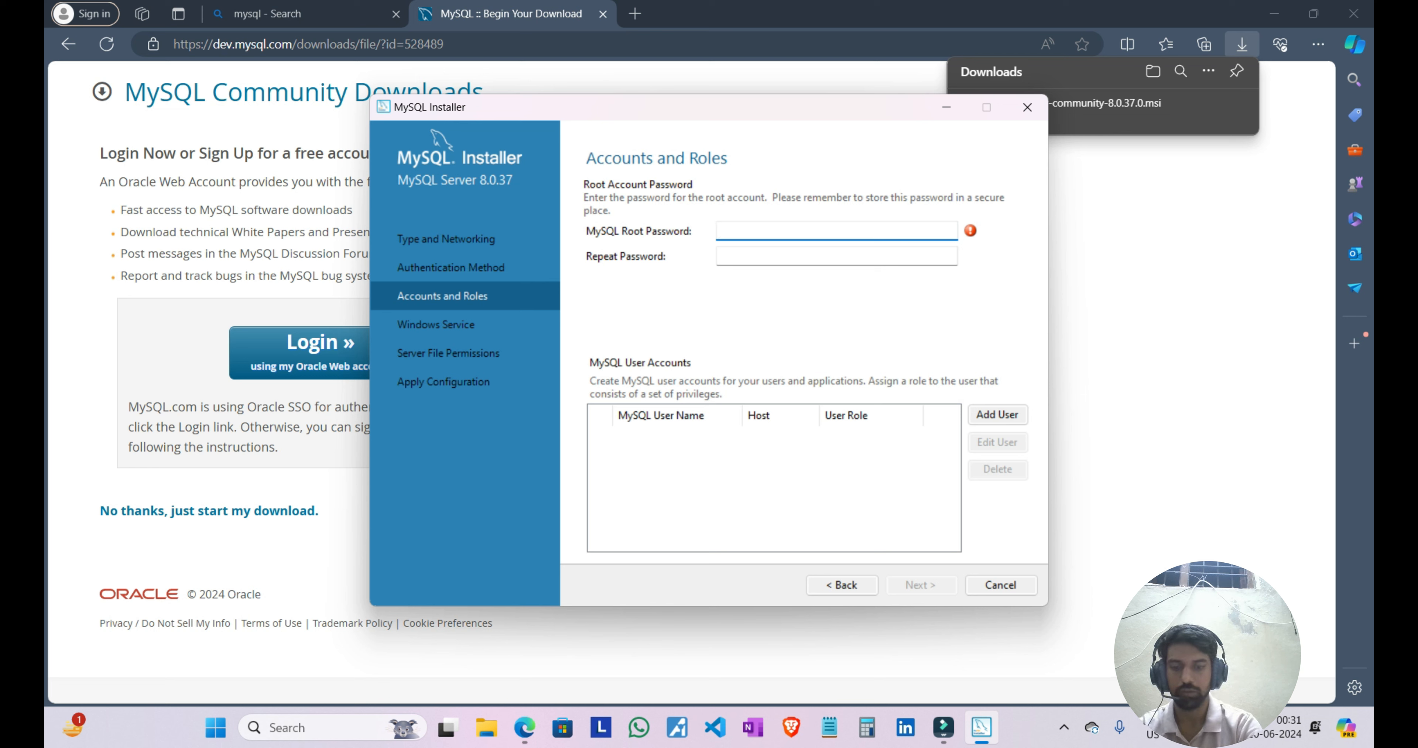
# Step: Enter the MySQL root account password and repeat it for confirmation
pyautogui.write('•••••••••••')
pyautogui.press('Tab')
pyautogui.write('•••••••••••')
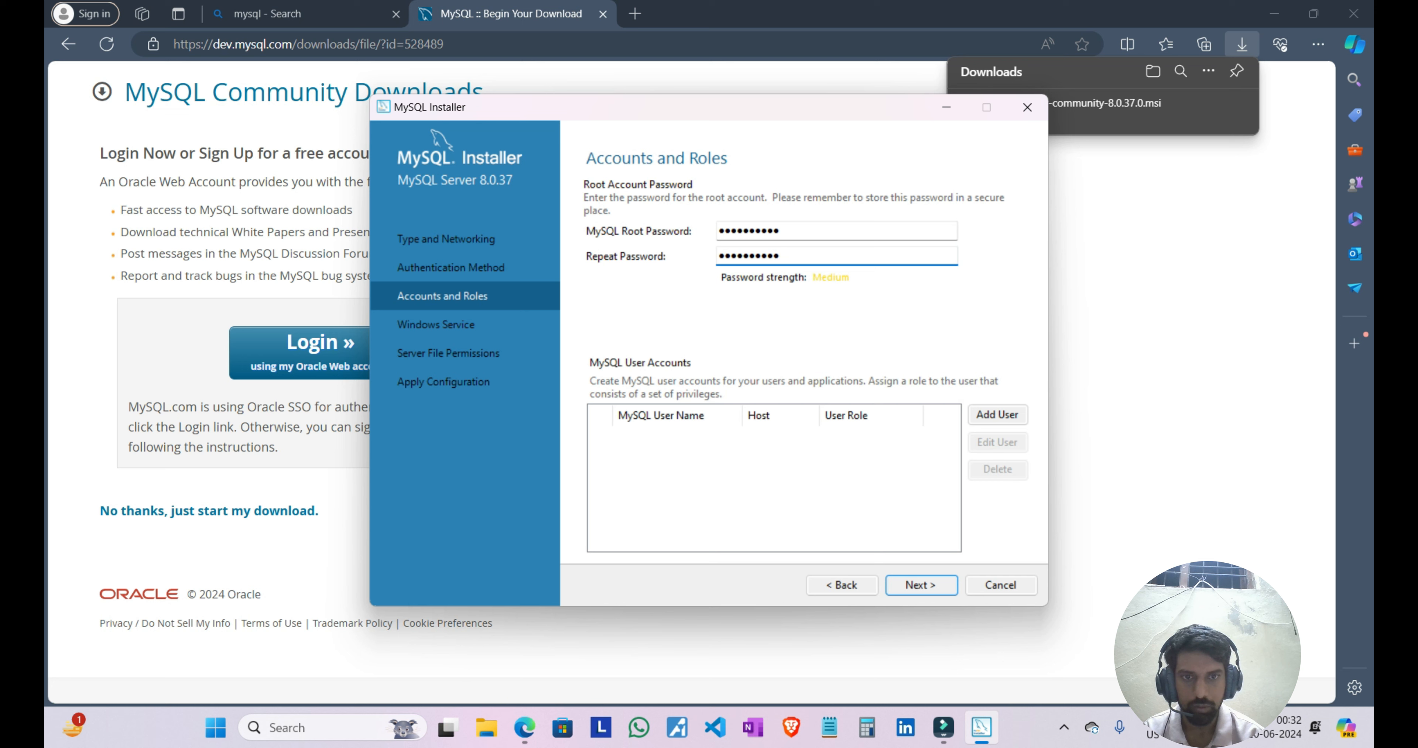
# Step: Accept the MySQL80 Windows service under the Standard System Account and full-access file permissions, and apply the server configuration
pyautogui.press('Return')
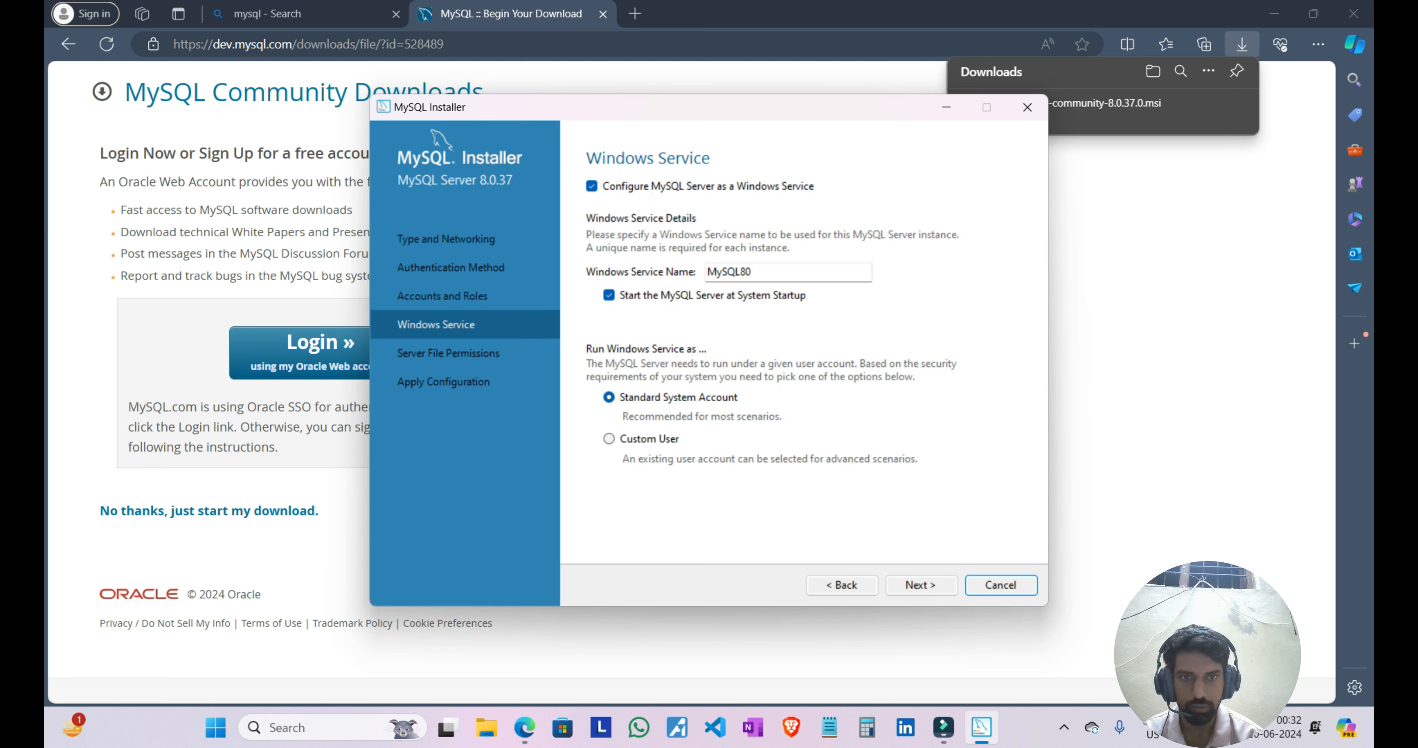
pyautogui.press('Return')
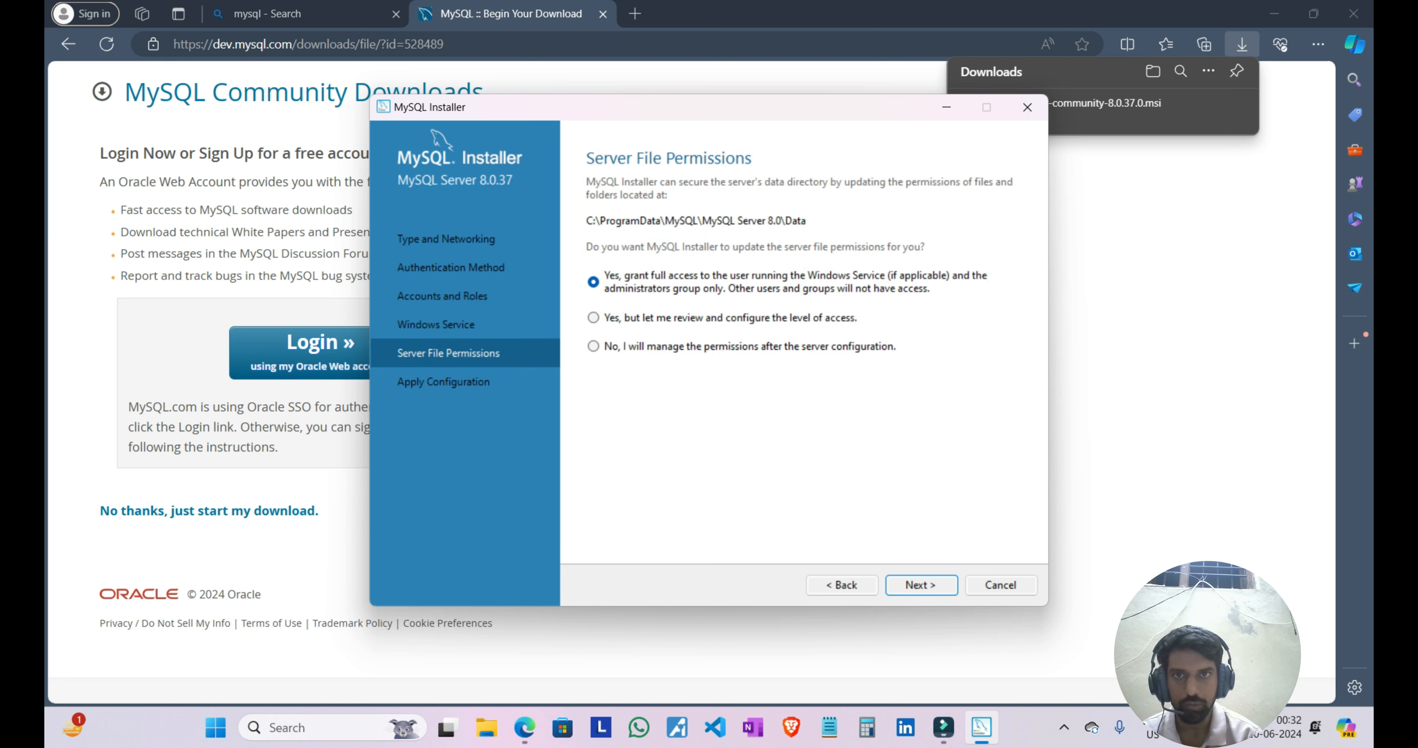
pyautogui.press('Return')
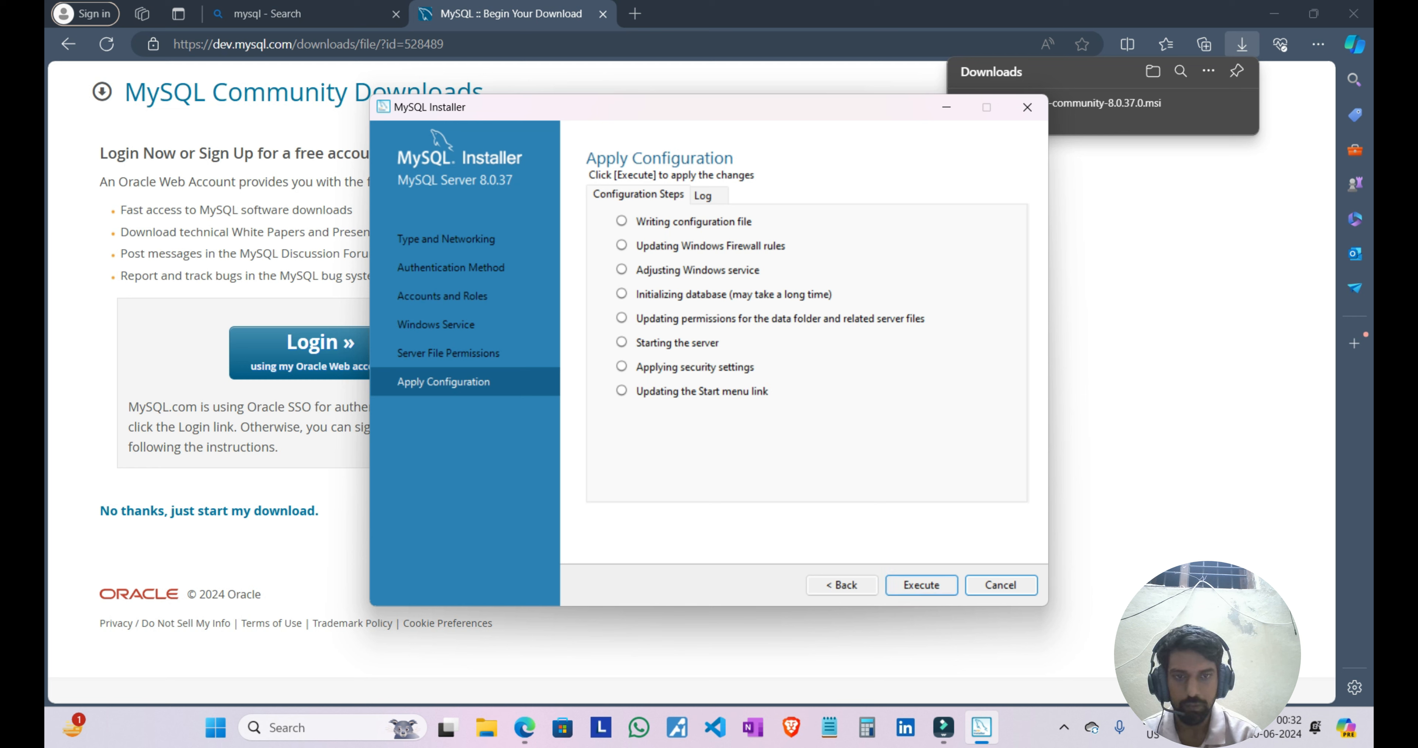
pyautogui.press('Return')
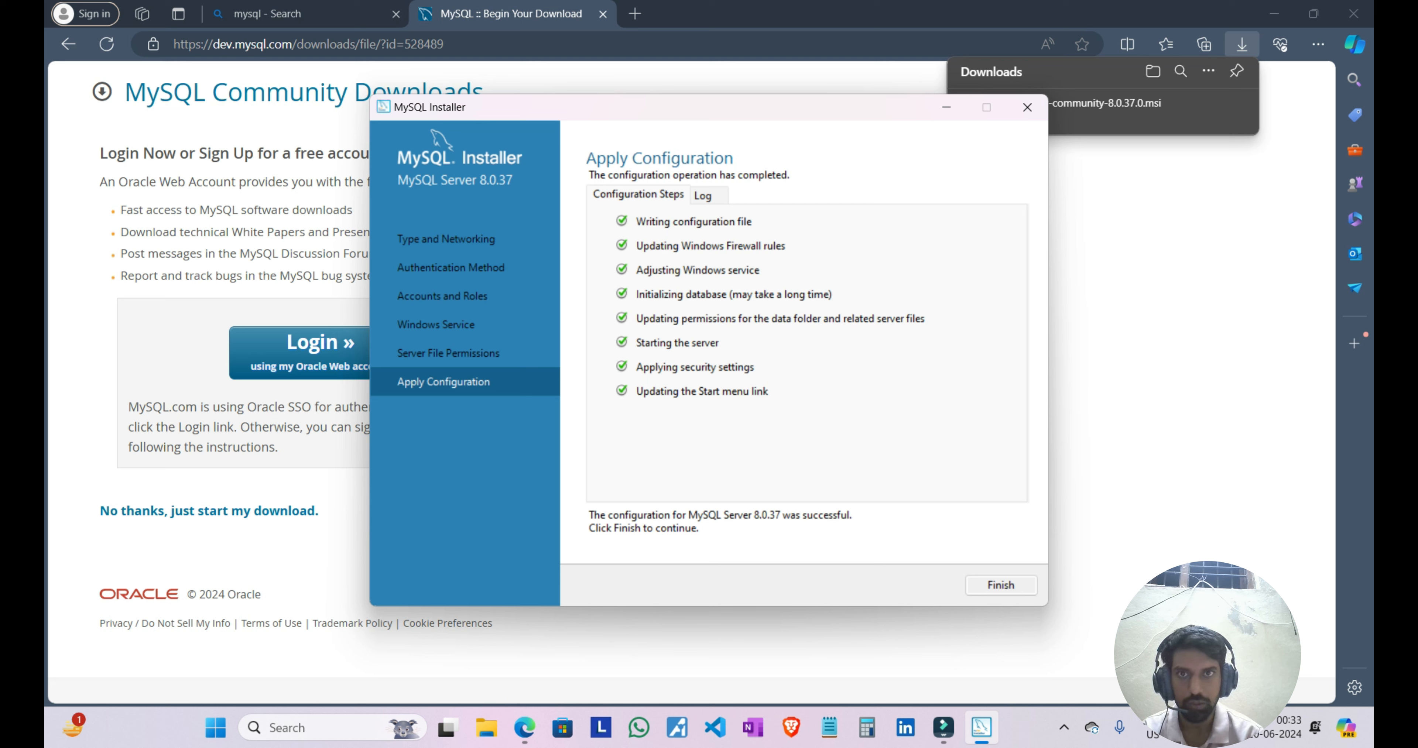
# Step: Finish the MySQL Server 8.0.37 configuration and complete the installation wizard
pyautogui.press('Return')
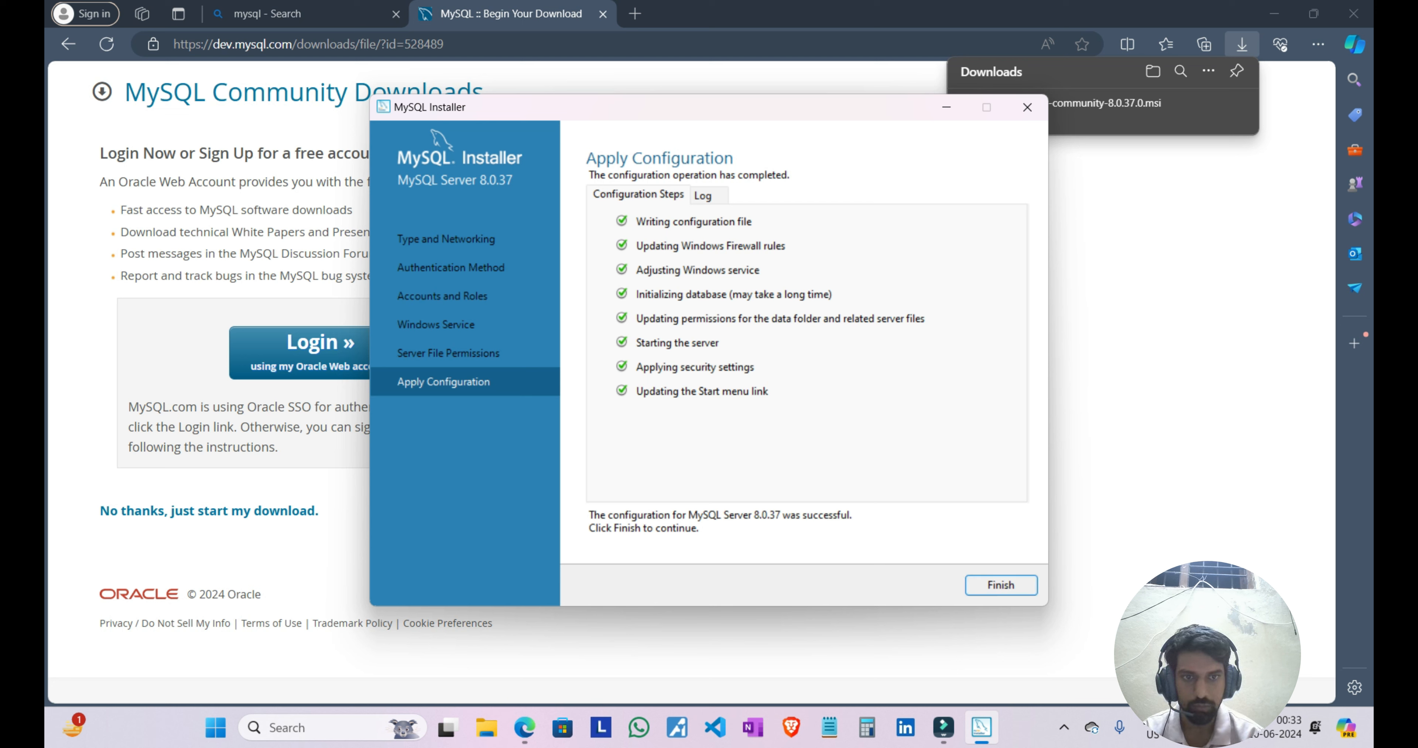
pyautogui.click(922, 585)
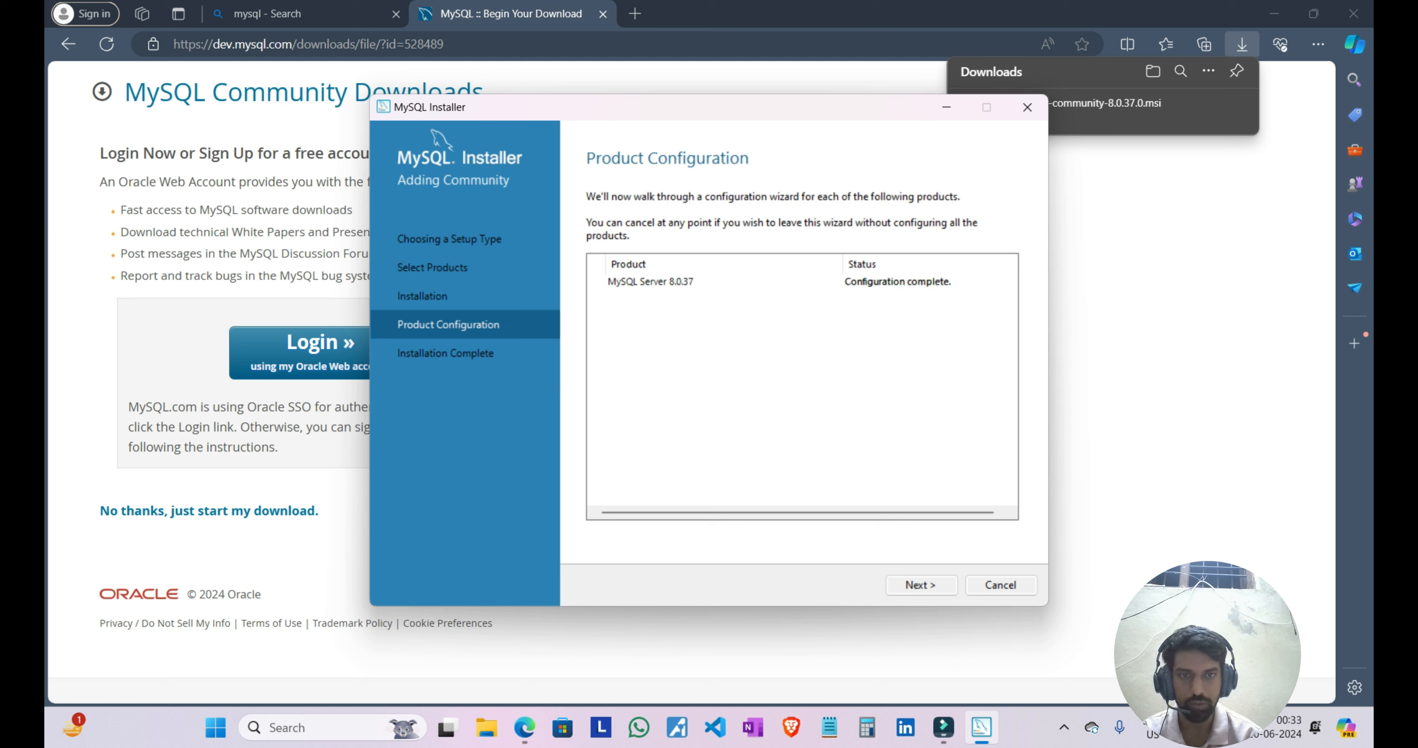
pyautogui.click(921, 585)
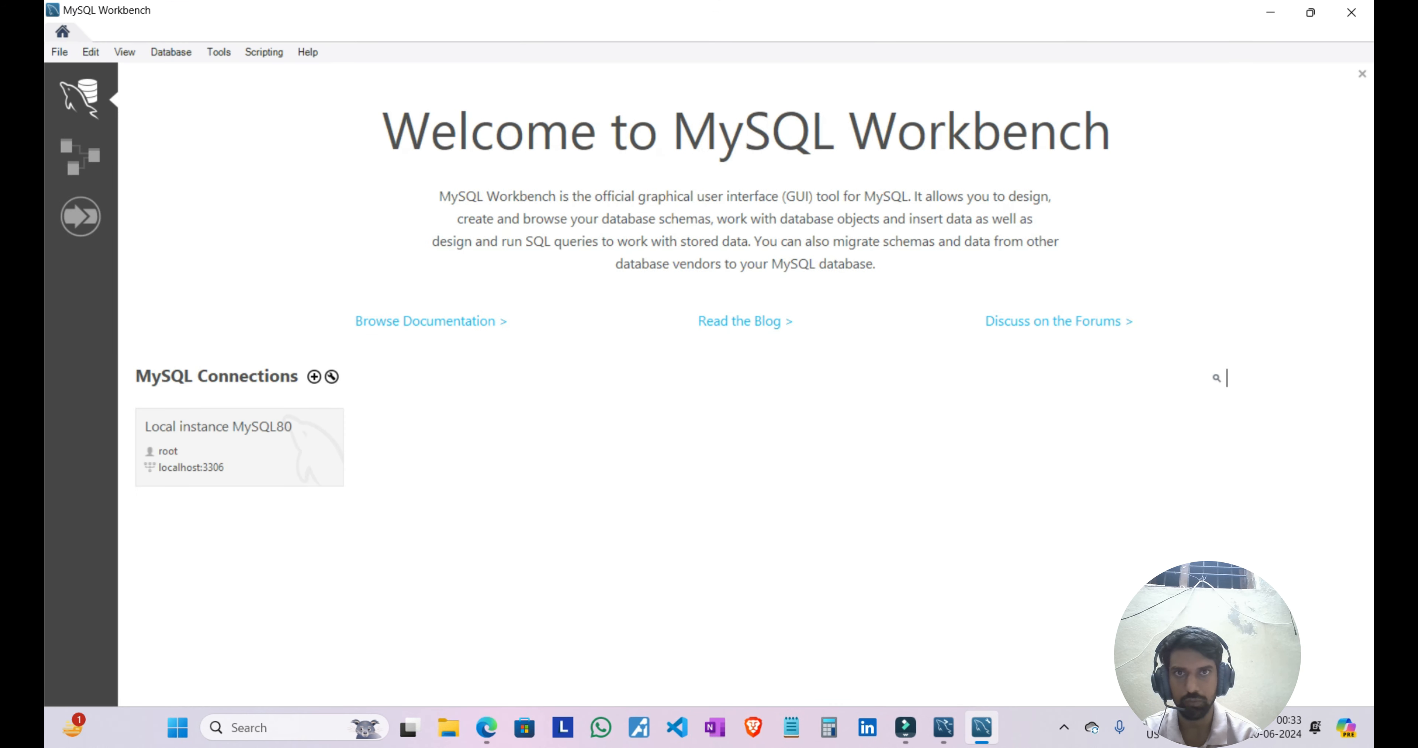
# Step: Connect to Local instance MySQL80 in MySQL Workbench as root by entering the account password
pyautogui.click(239, 448)
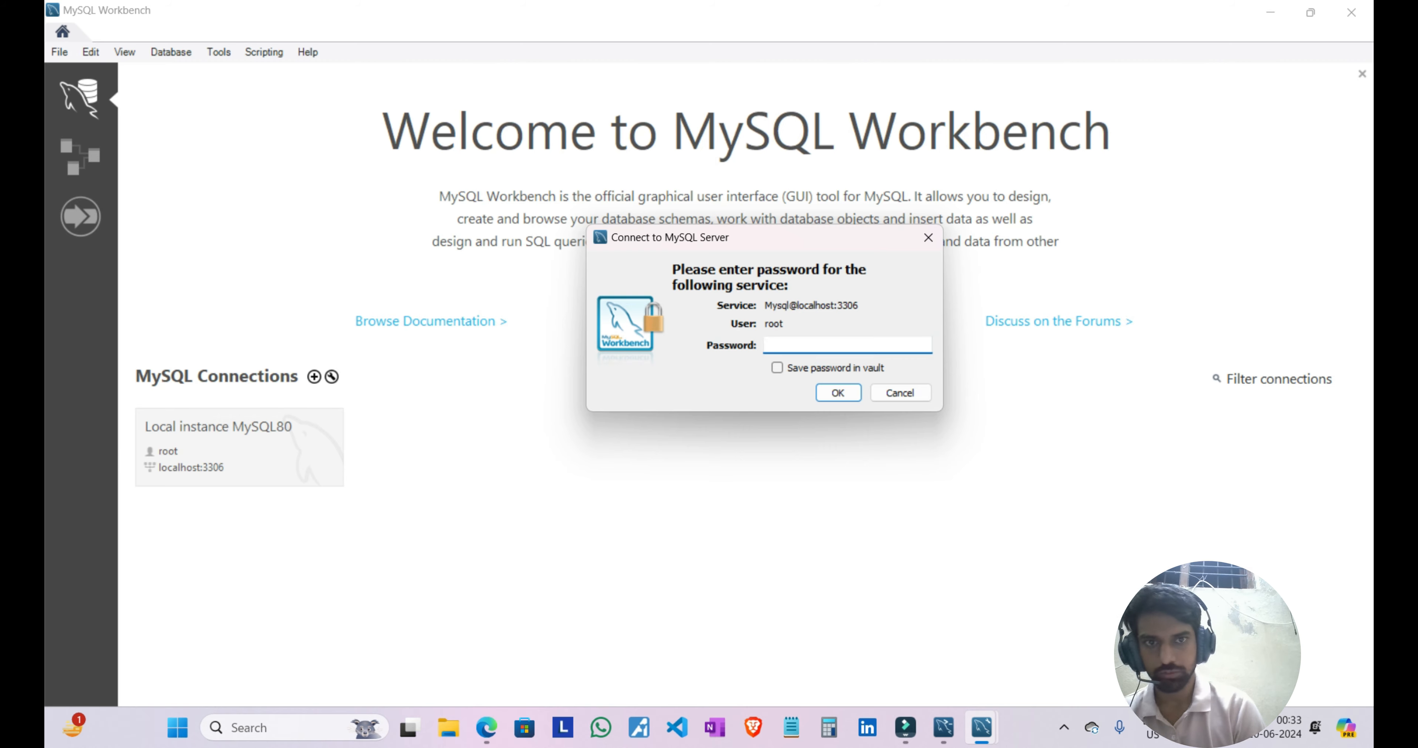
pyautogui.write('******')
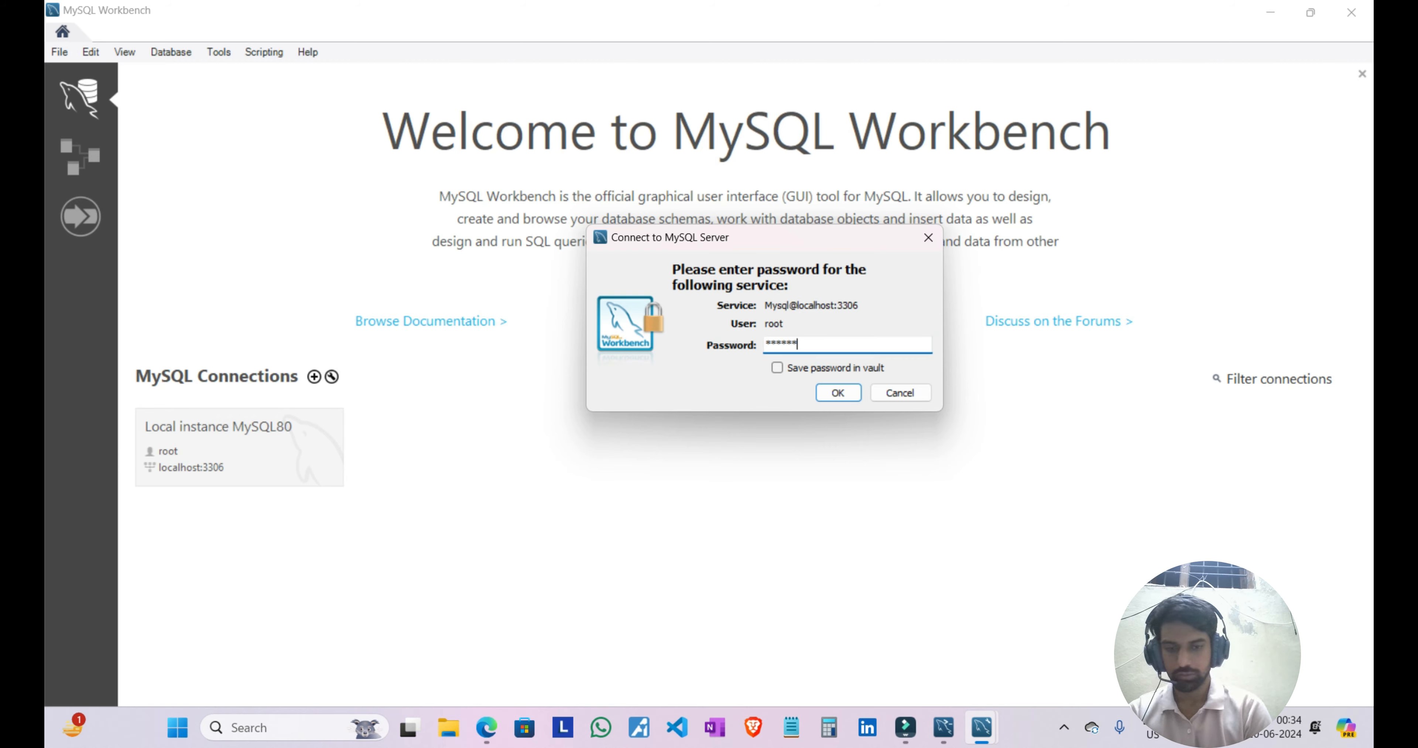
pyautogui.write('****')
pyautogui.press('Return')
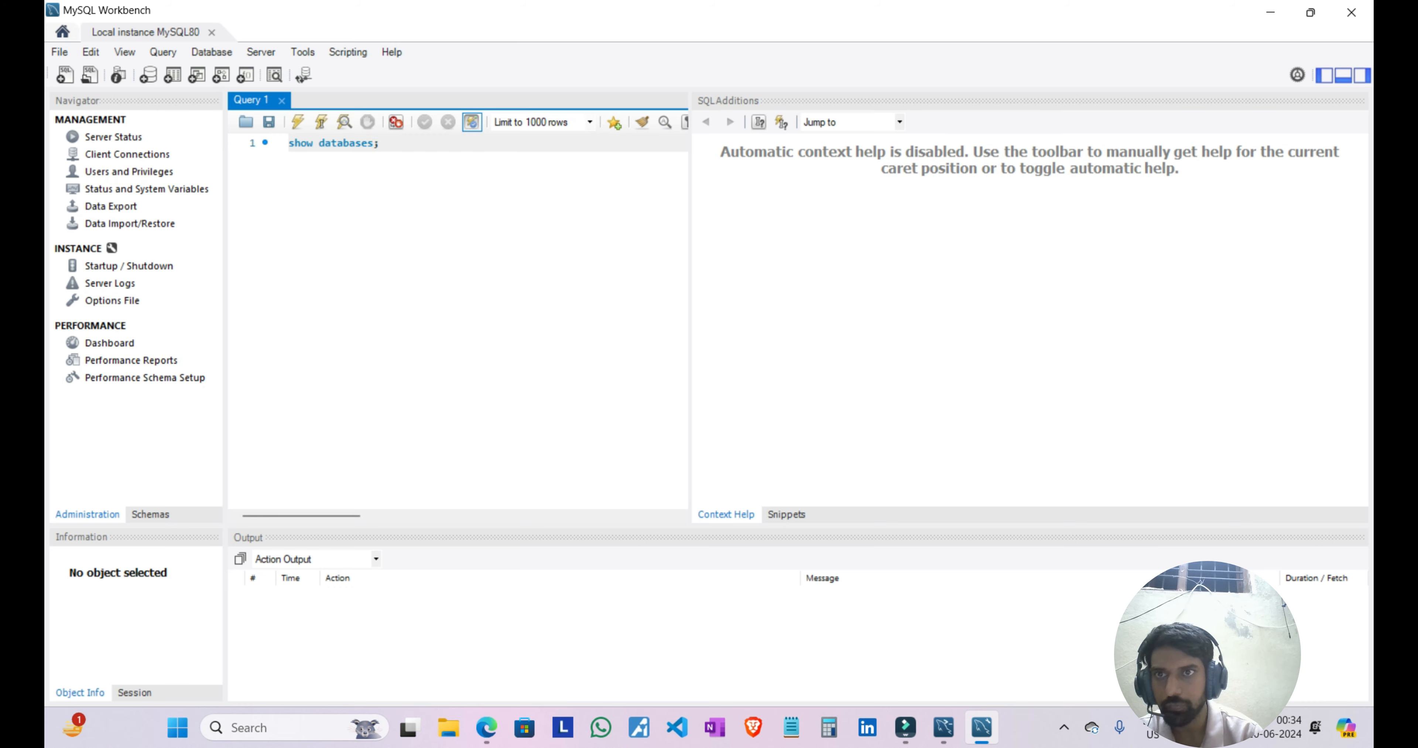
# Step: Run the statement "show databases;" in the Query 1 editor
pyautogui.moveTo(379, 143); pyautogui.dragTo(290, 143)
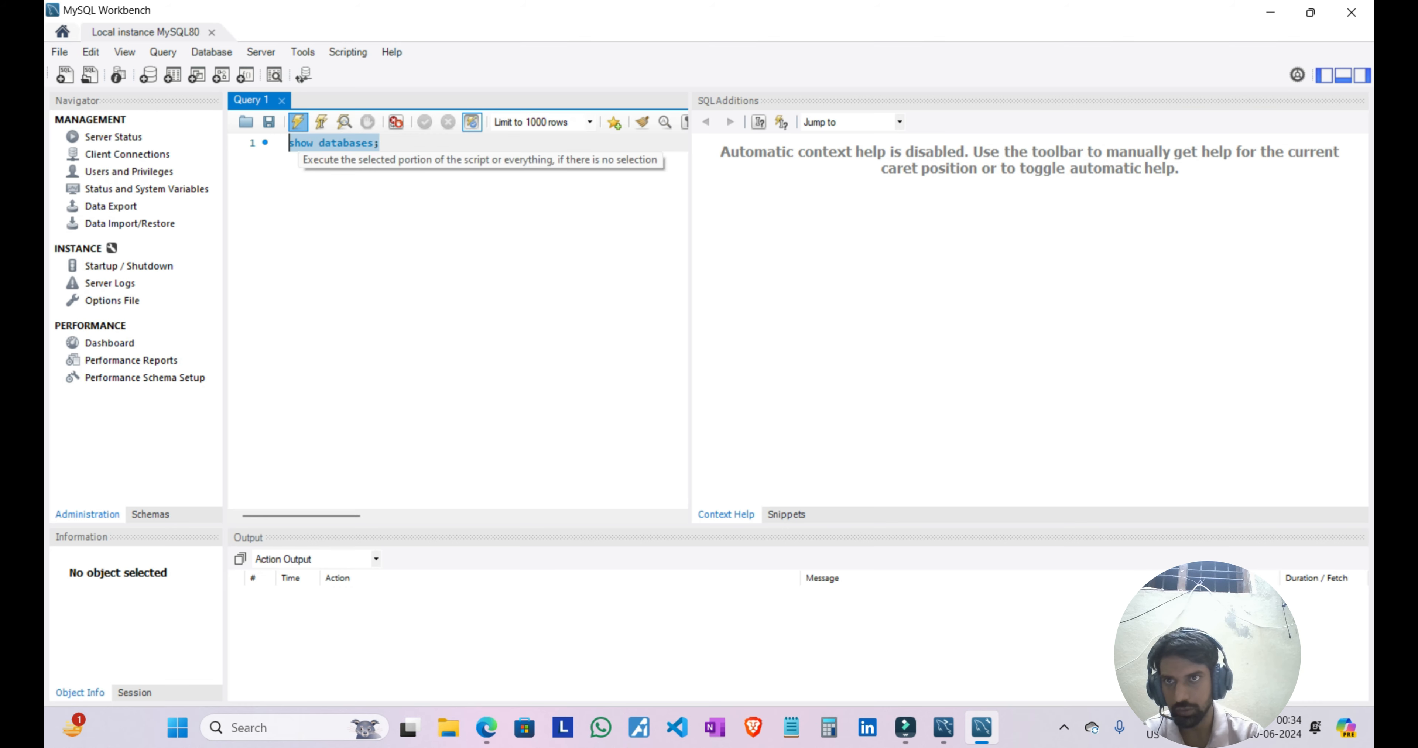
pyautogui.click(298, 122)
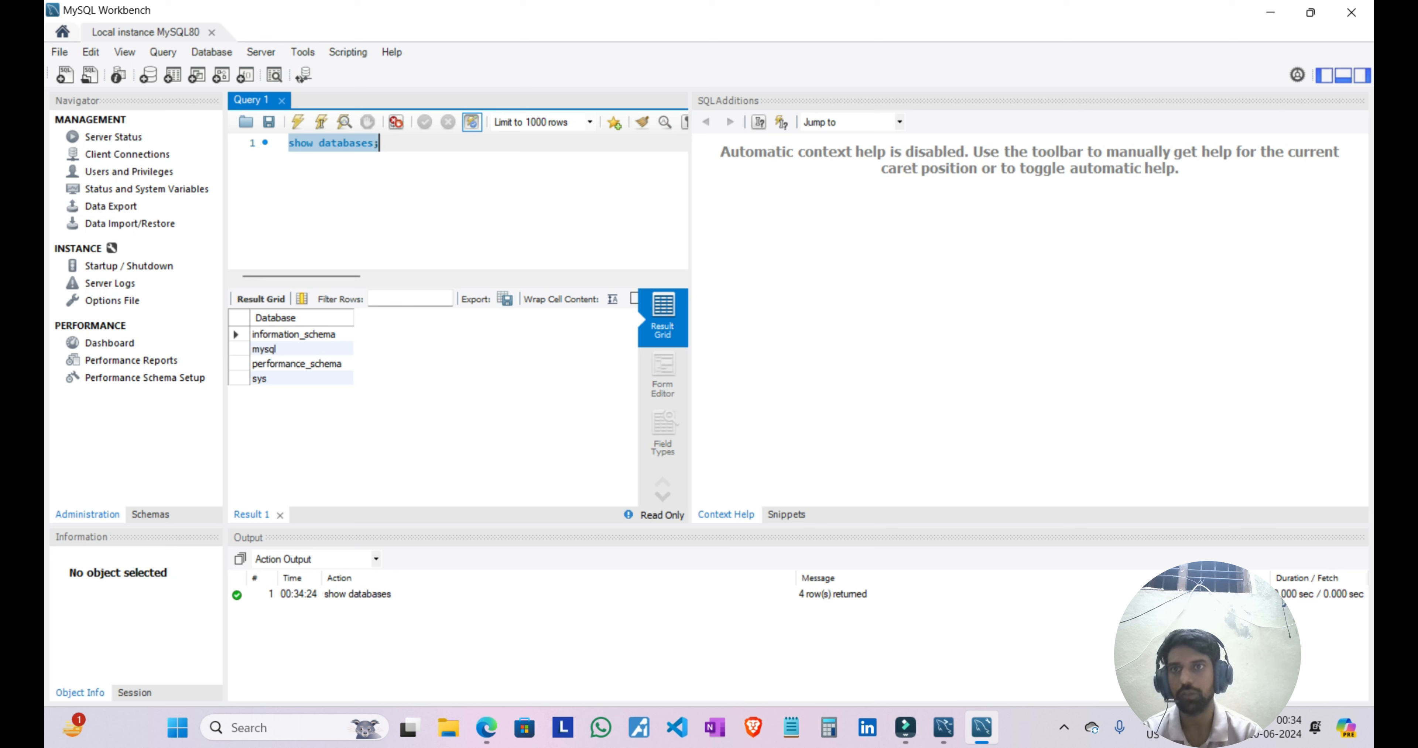
# Step: Add the statement "create database apple;" on a new line of the query and execute it
pyautogui.click(389, 144)
pyautogui.press('Return')
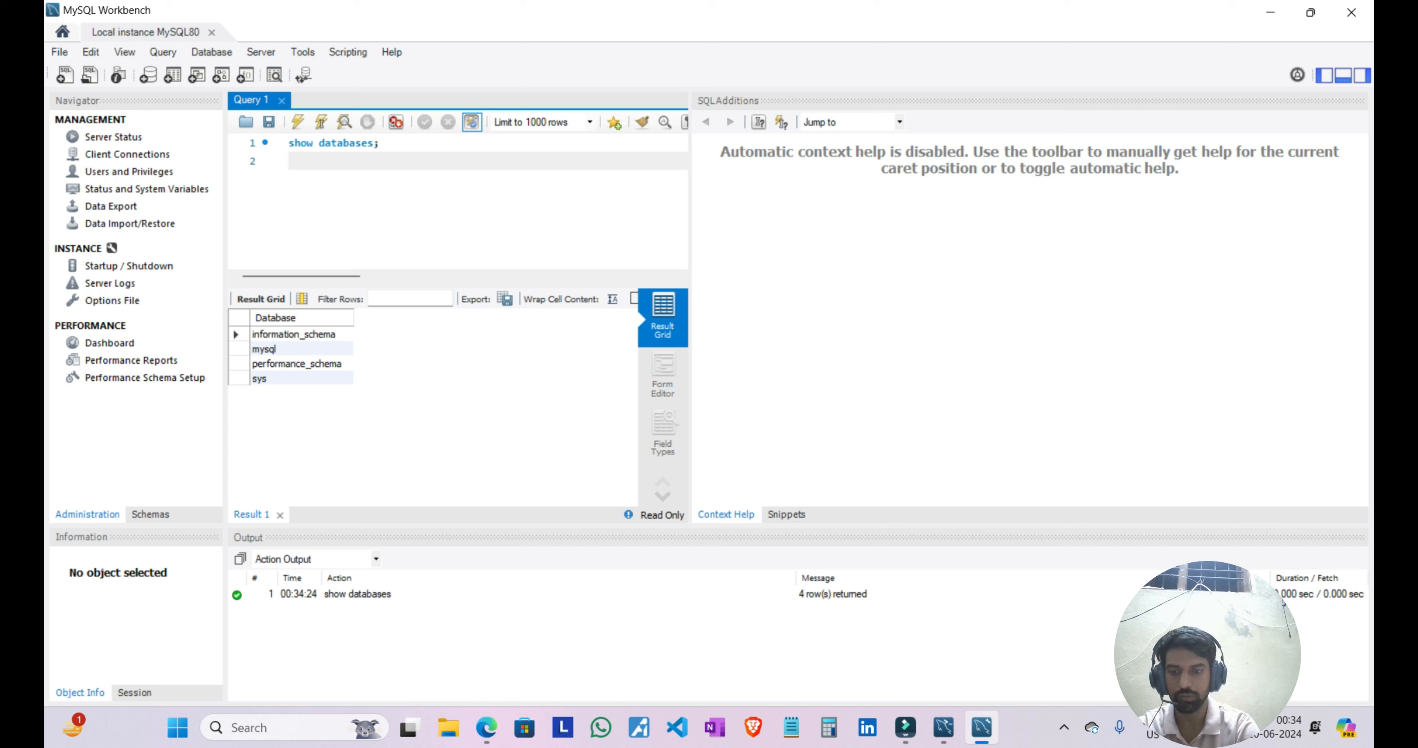
pyautogui.write('create ')
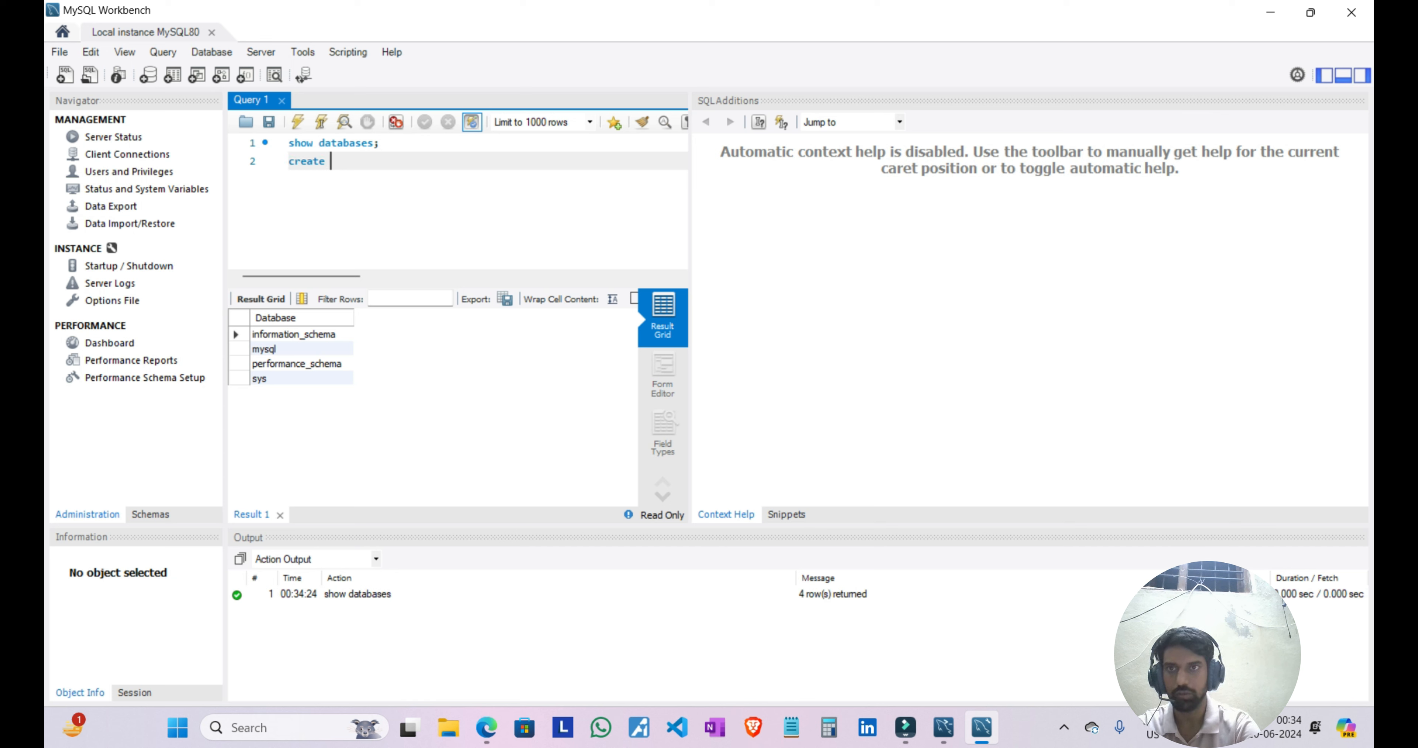
pyautogui.write('data')
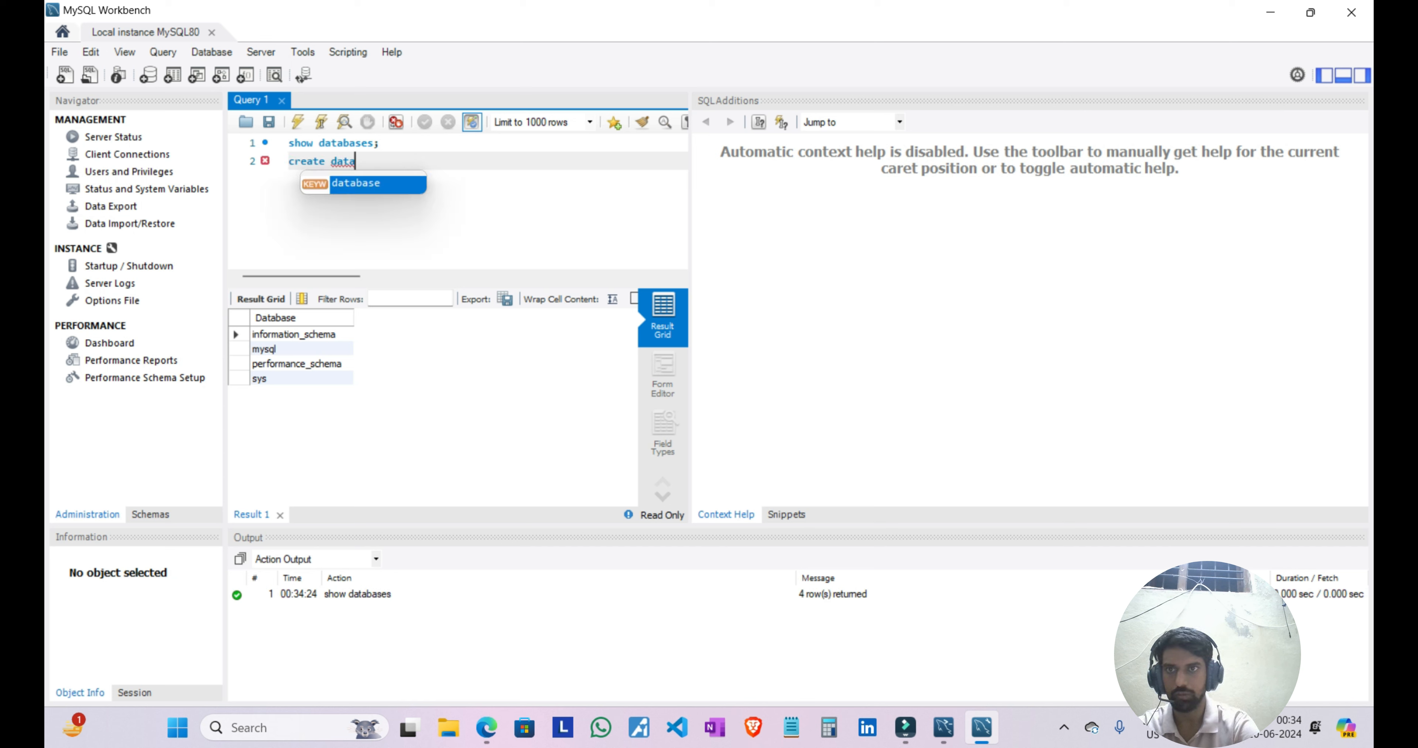
pyautogui.press('Return')
pyautogui.write('ase a')
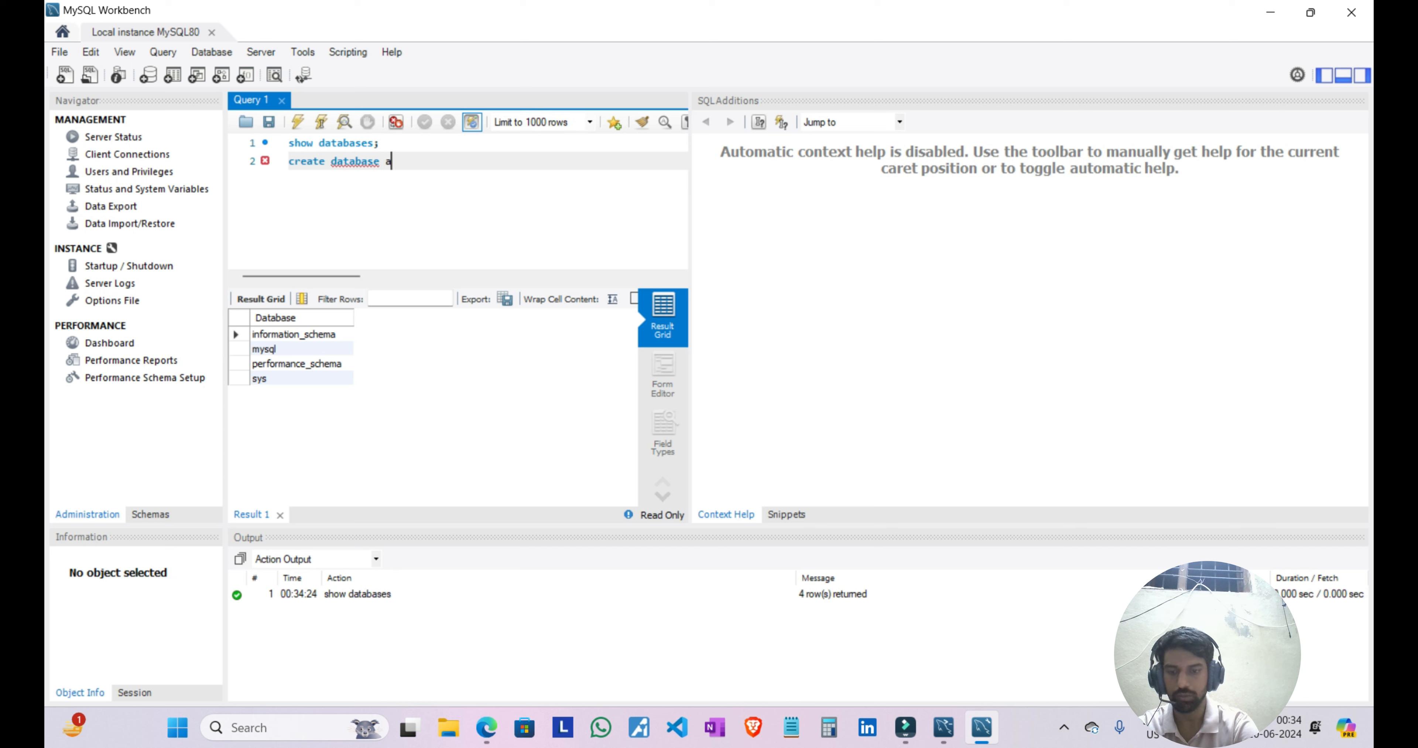
pyautogui.write('pple')
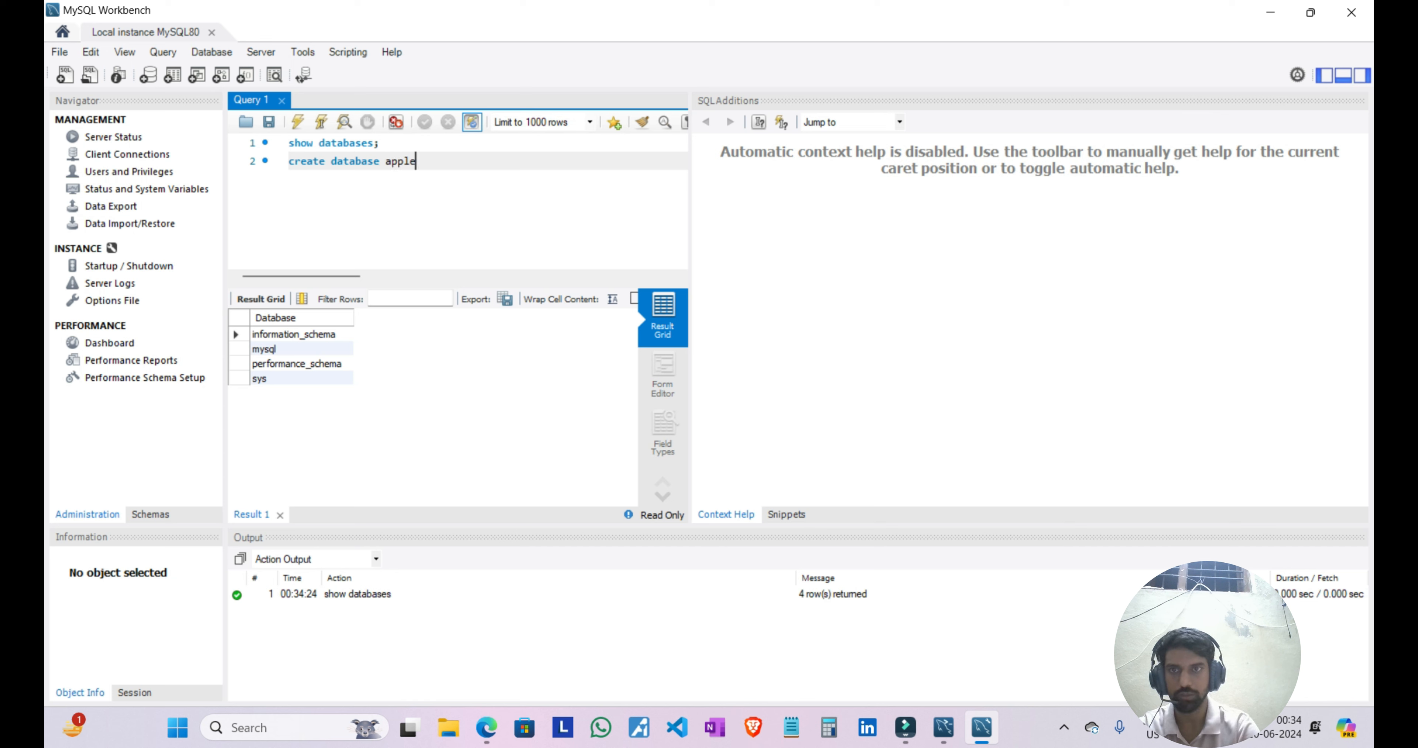
pyautogui.write(';')
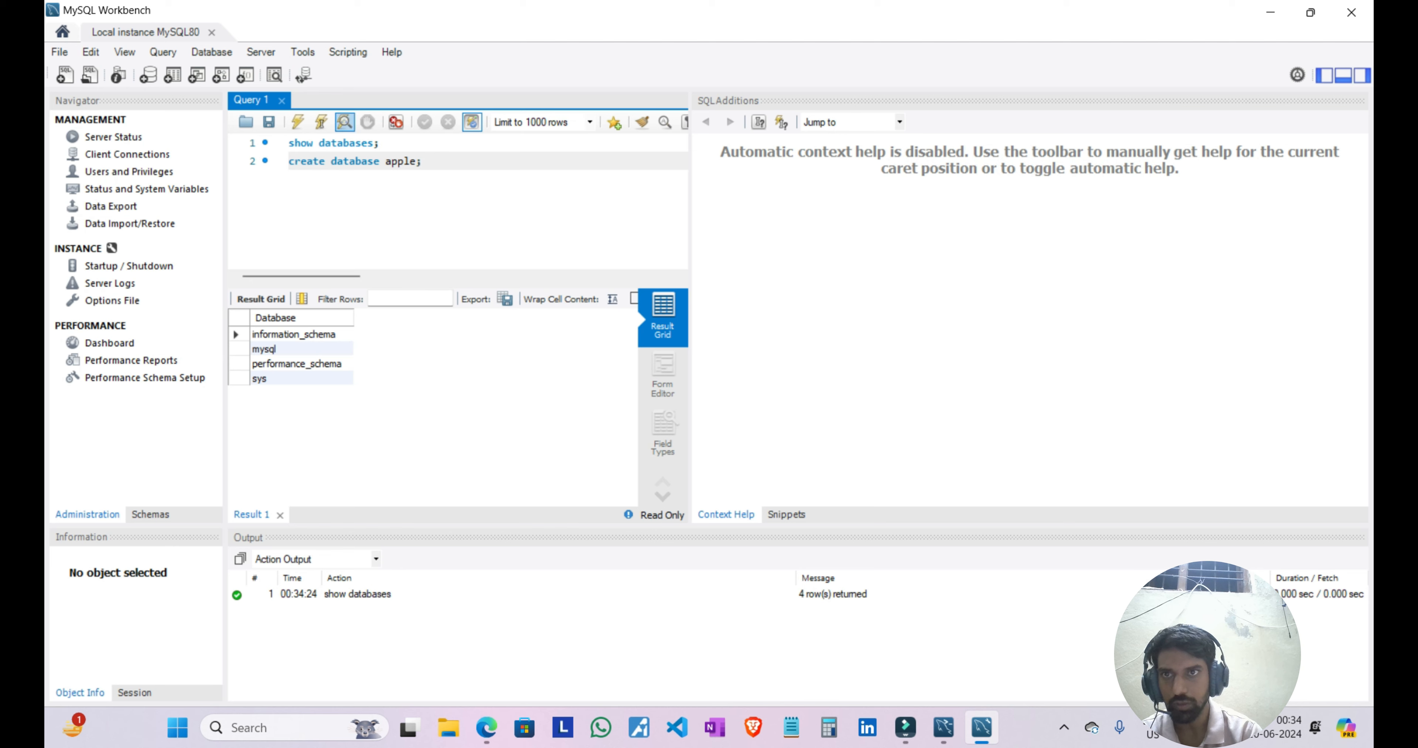
pyautogui.click(321, 122)
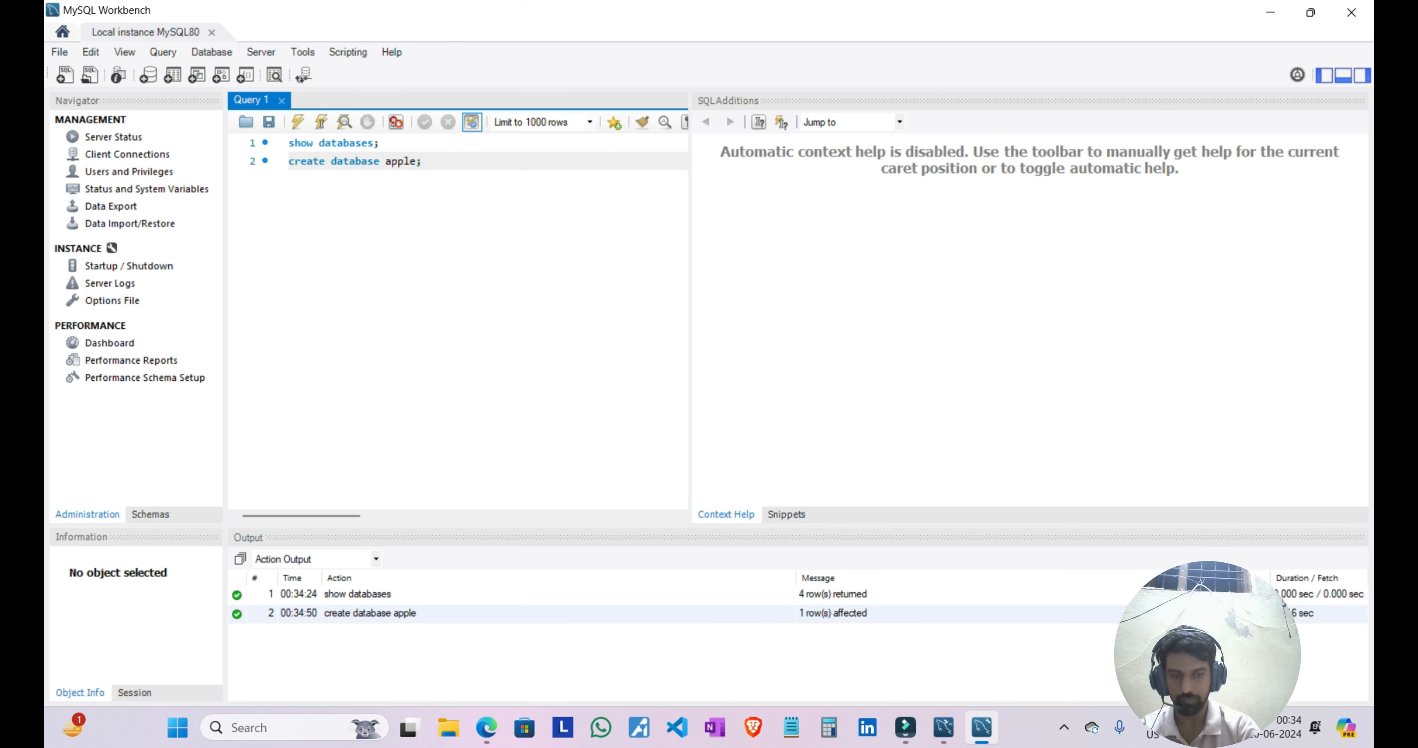
# Step: Add another "show databases;" statement below the create database statement
pyautogui.press('Return')
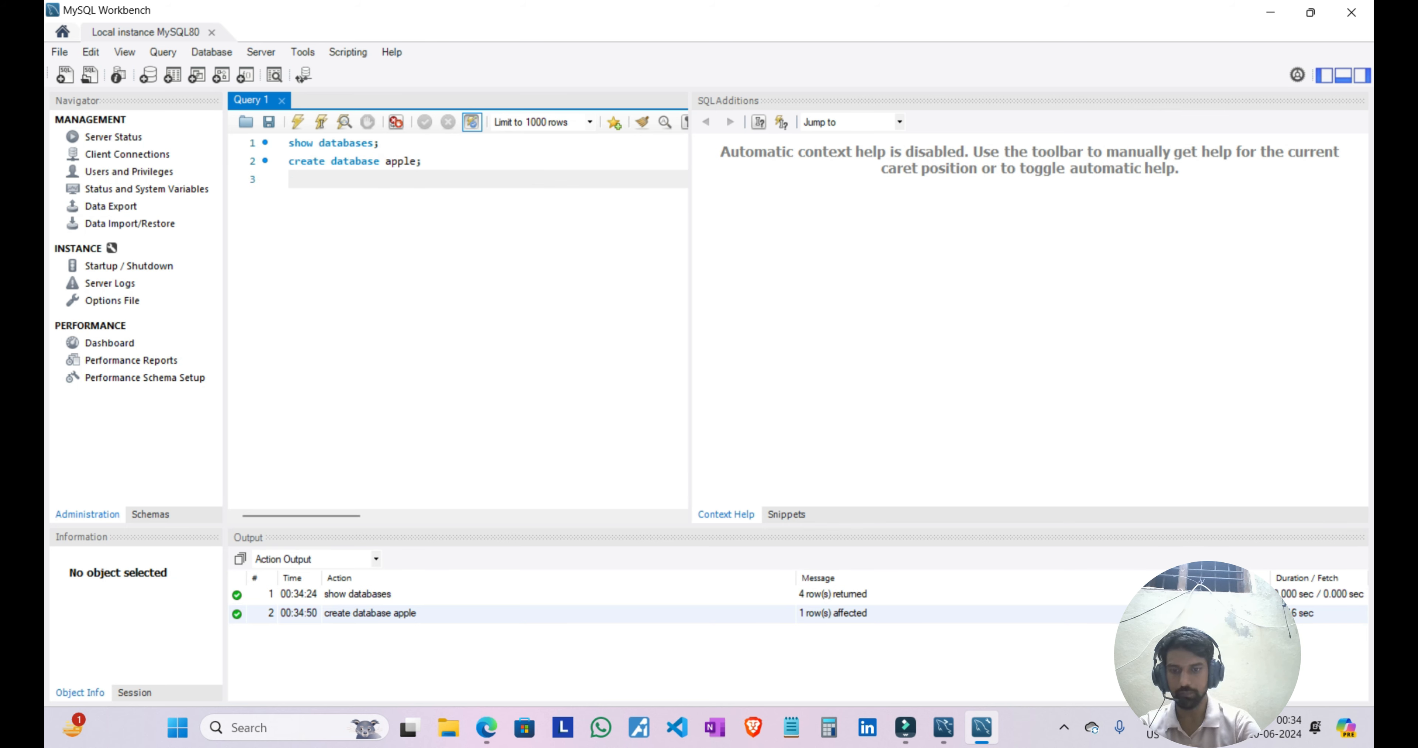
pyautogui.write('show d')
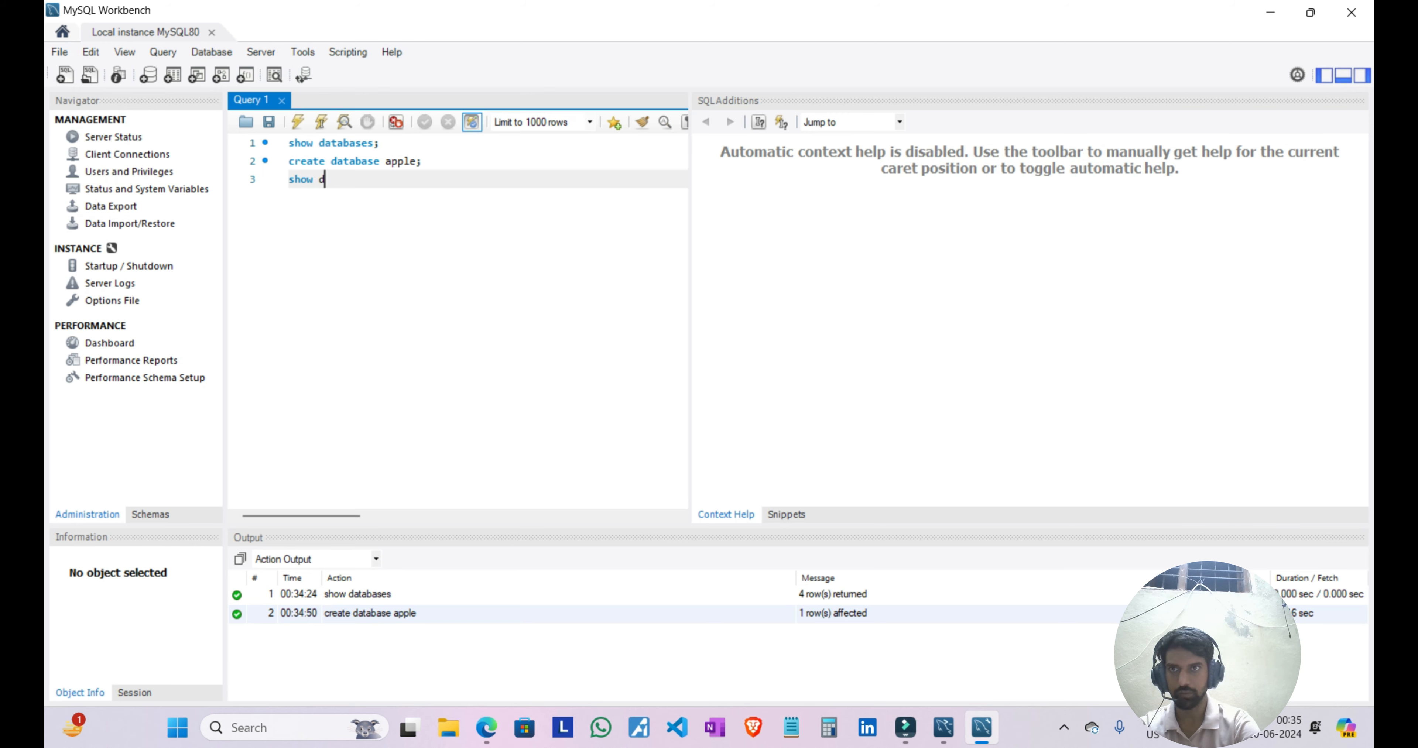
pyautogui.write('atabases;')
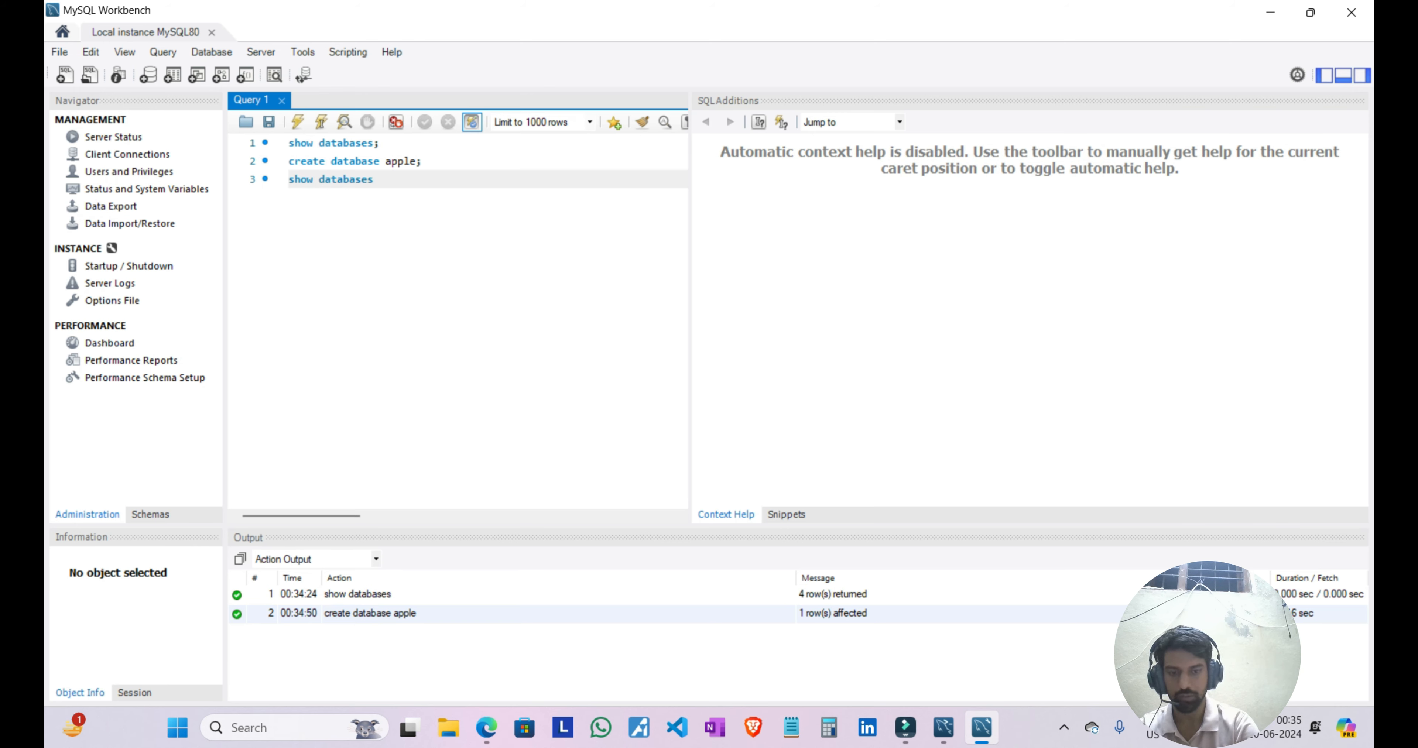